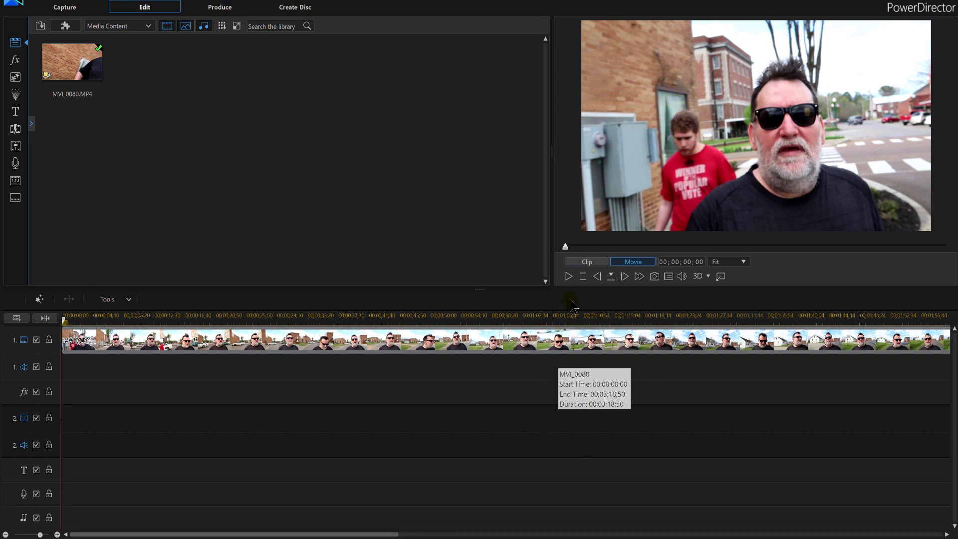
Start playing MVI_0080 from the beginning in the preview
left_click(570, 279)
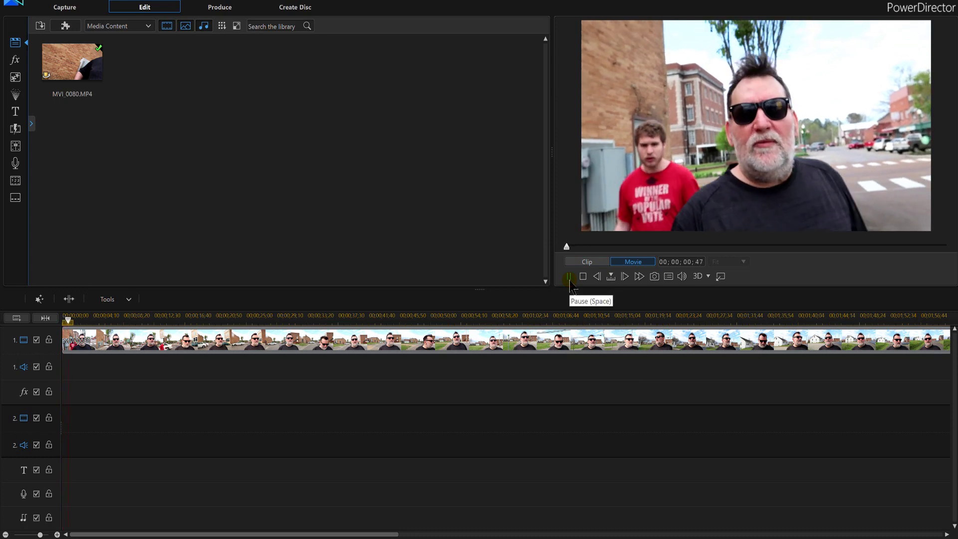
Split the MVI_0080 clip at 00;00;02;03
left_click(569, 280)
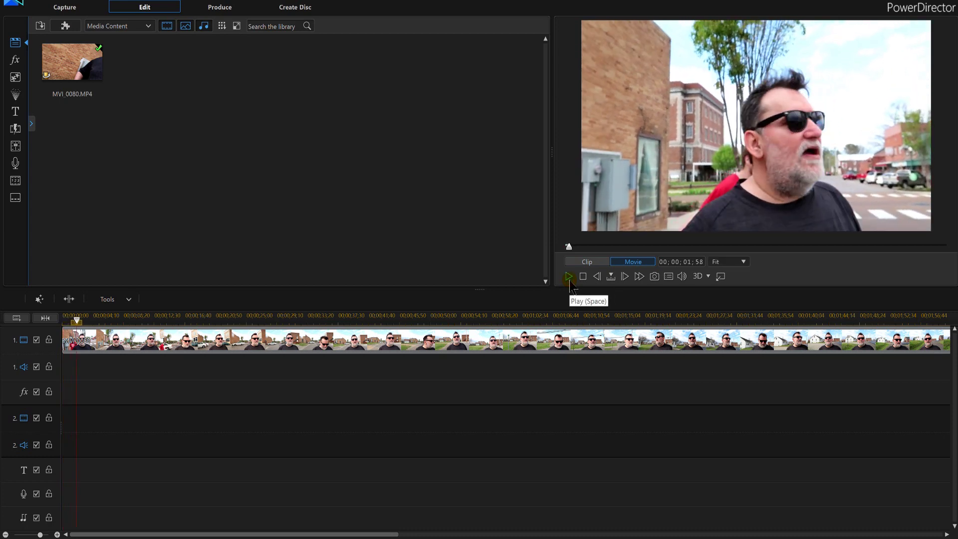
left_click(629, 281)
left_click(629, 282)
left_click(628, 282)
left_click(628, 282)
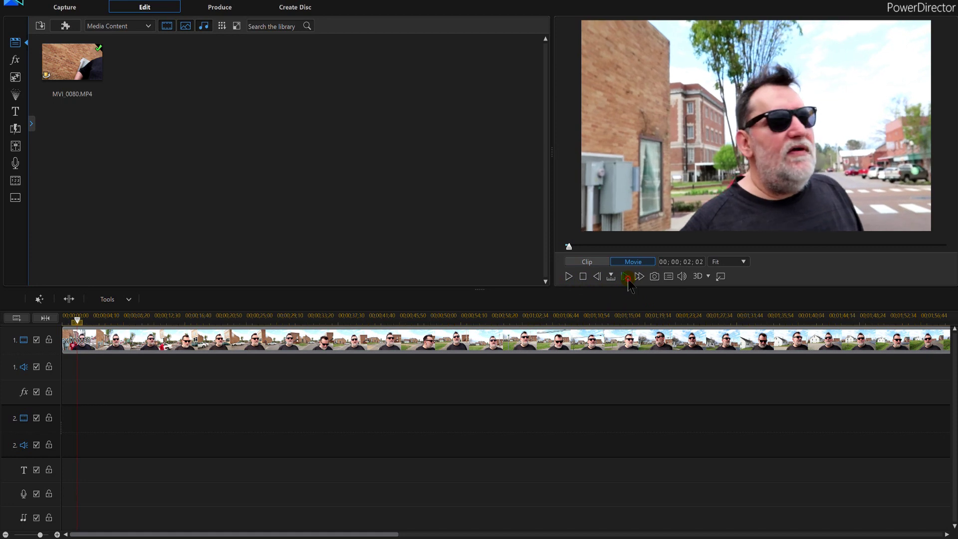
left_click(628, 282)
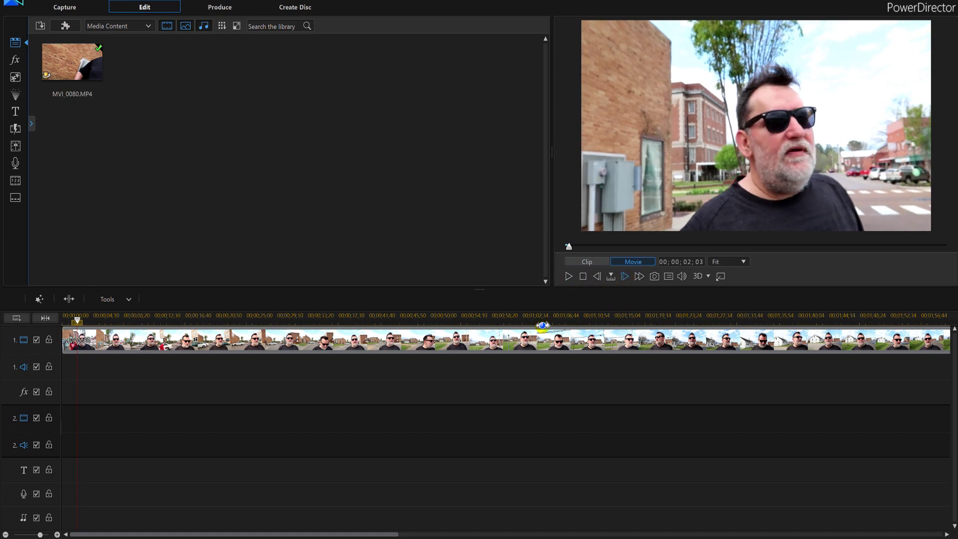
left_click(64, 300)
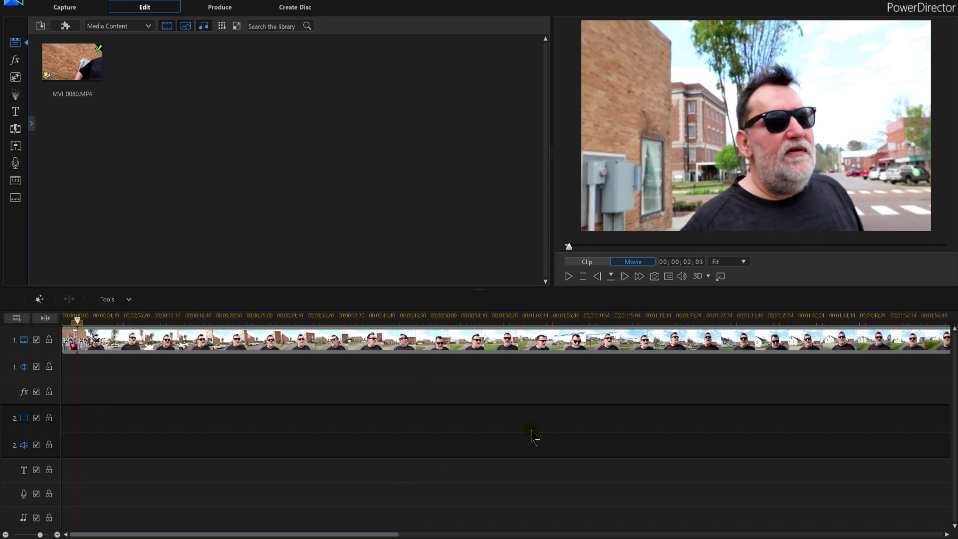
Make a second split at 00;00;02;21
left_click(569, 277)
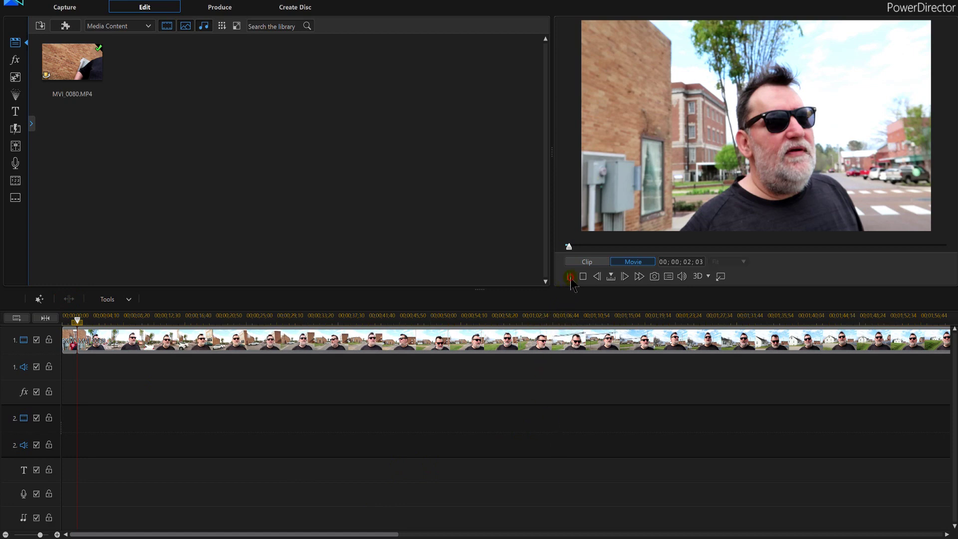
left_click(569, 276)
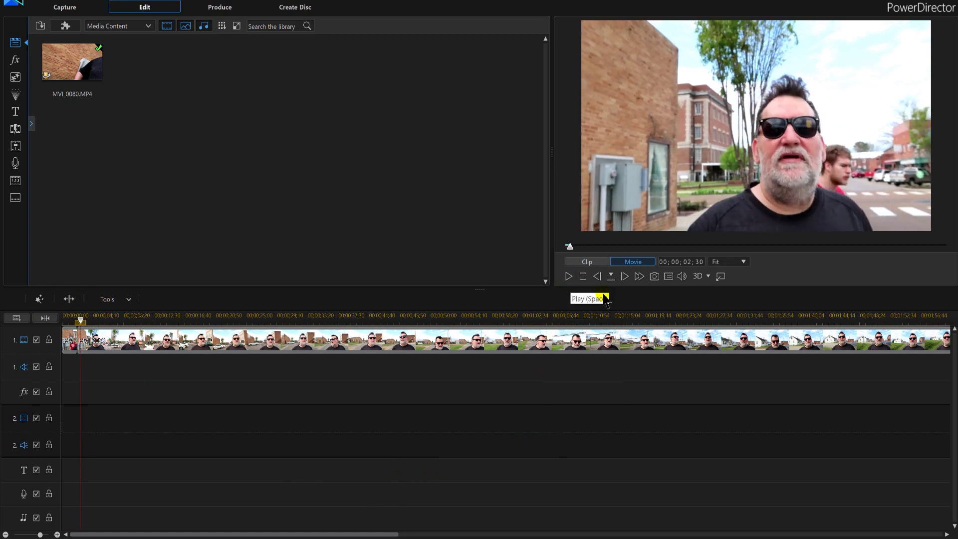
left_click(598, 277)
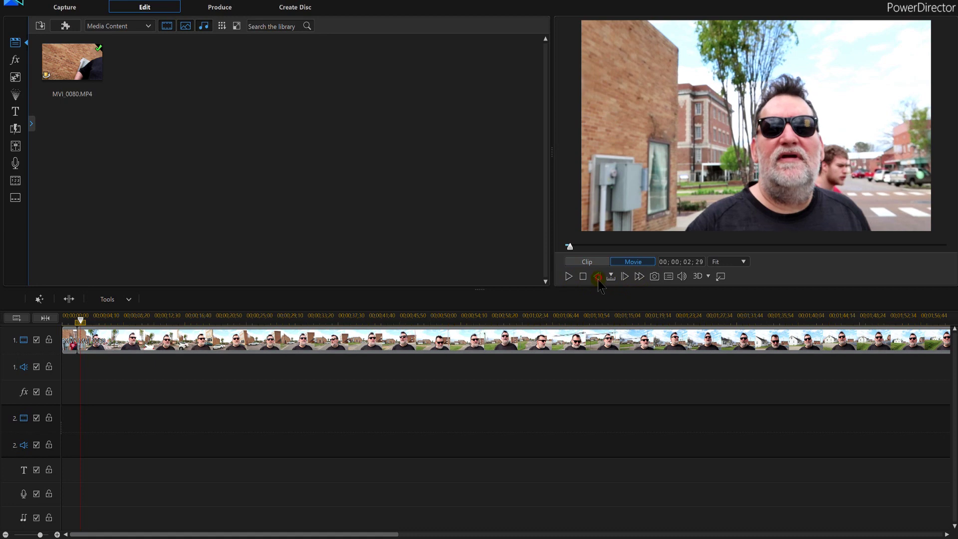
left_click(597, 277)
left_click(597, 277)
left_click(597, 277)
left_click(597, 277)
left_click(597, 277)
left_click(597, 277)
left_click(597, 277)
left_click(597, 277)
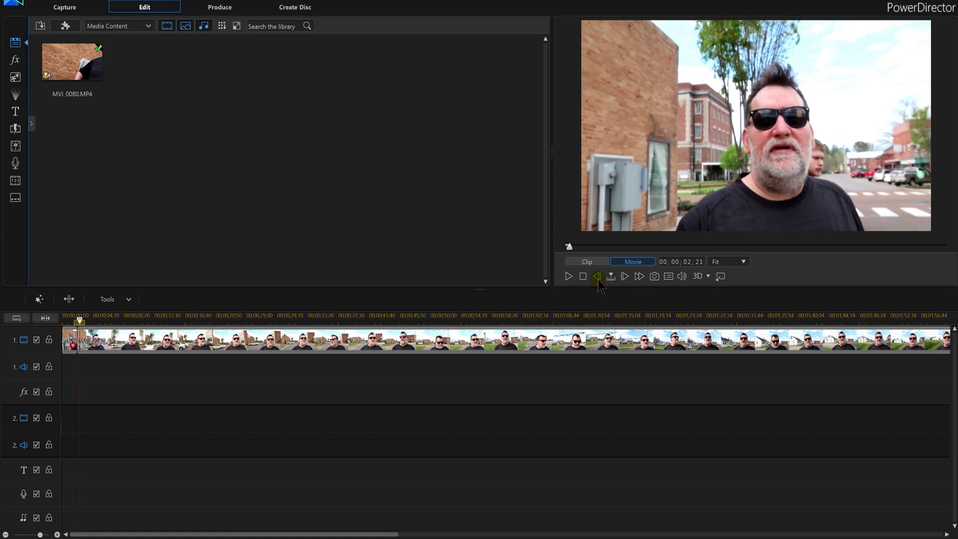
left_click(68, 299)
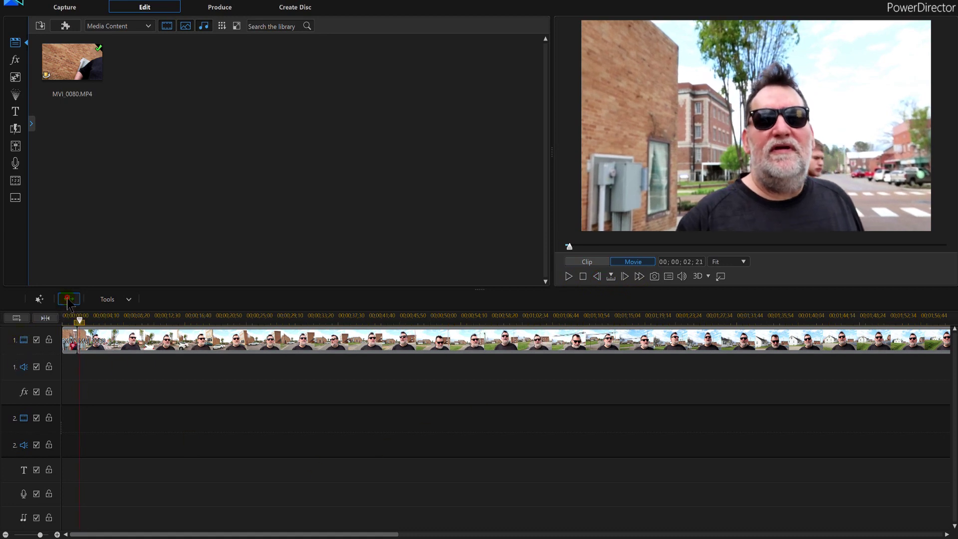
Make a third split at 00;00;03;50 and select the long remainder
left_click(569, 277)
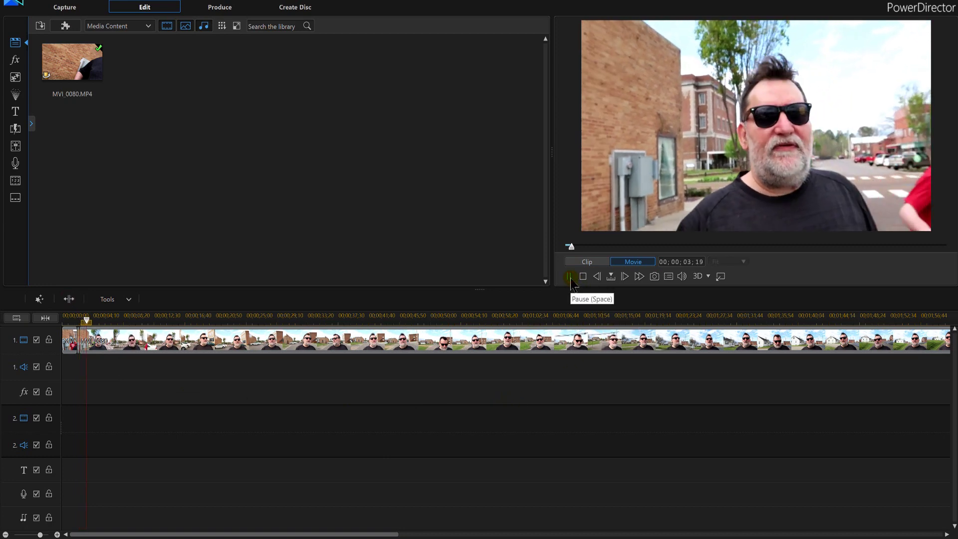
left_click(569, 278)
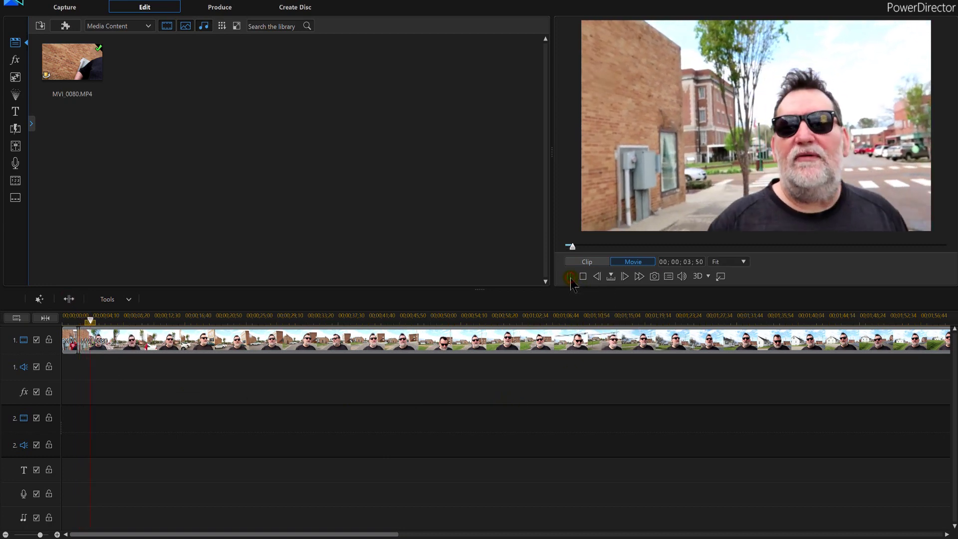
left_click(68, 300)
left_click(635, 343)
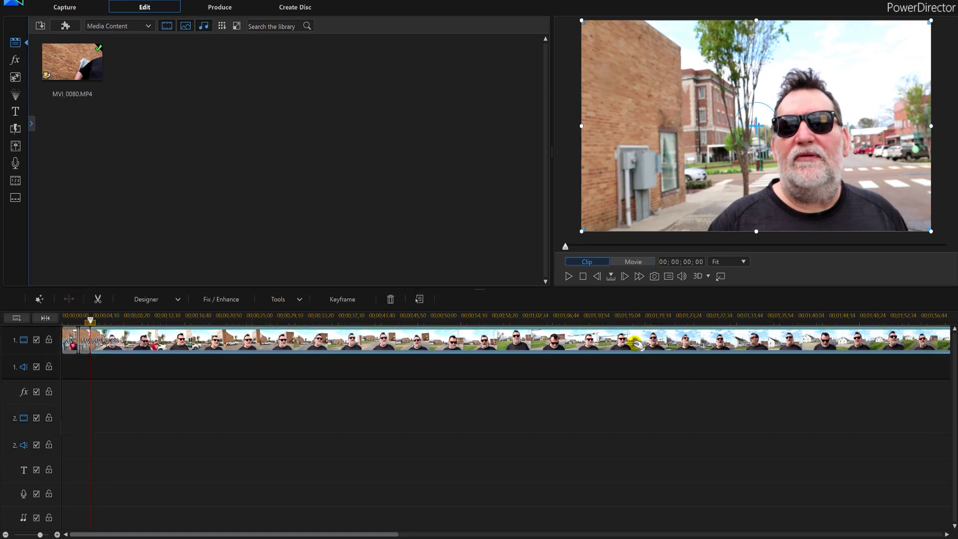
Delete the remainder after 00;00;03;50, return to the timeline start, and select the first clip
key("Delete")
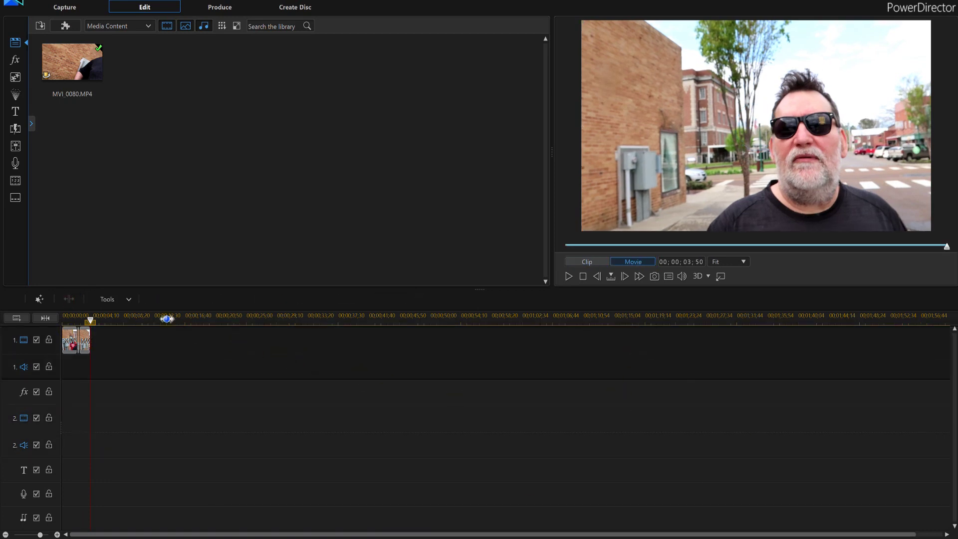
scroll(149, 316, "up", 5)
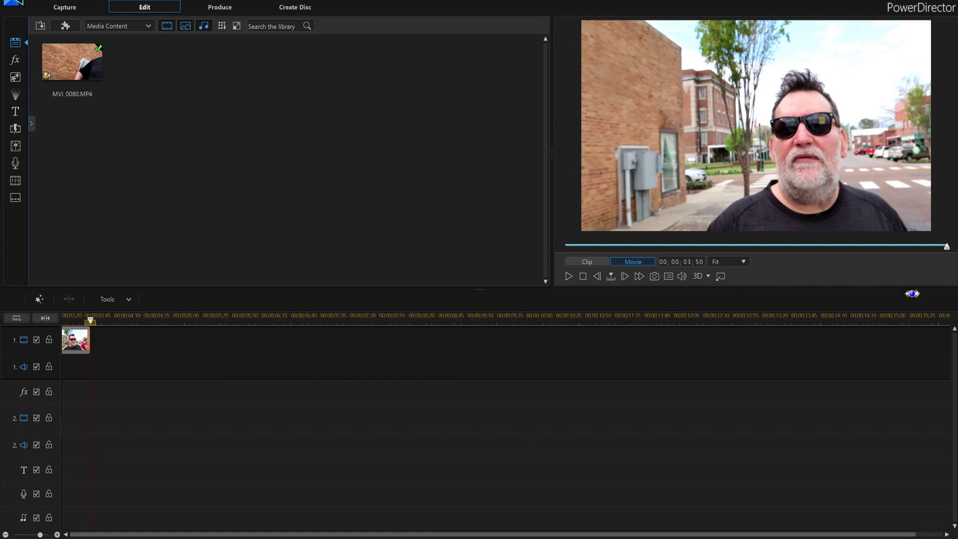
left_click_drag(429, 534, 120, 533)
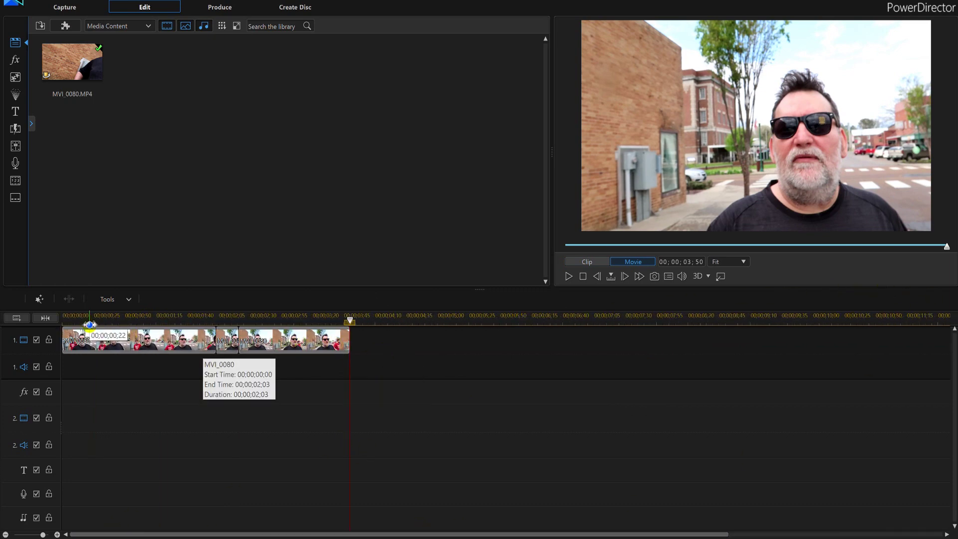
left_click(583, 276)
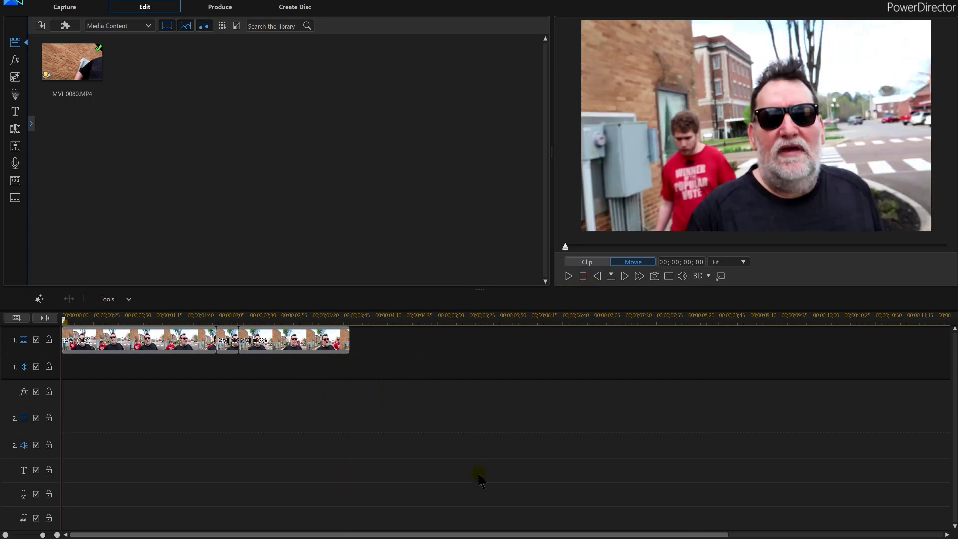
left_click(131, 341)
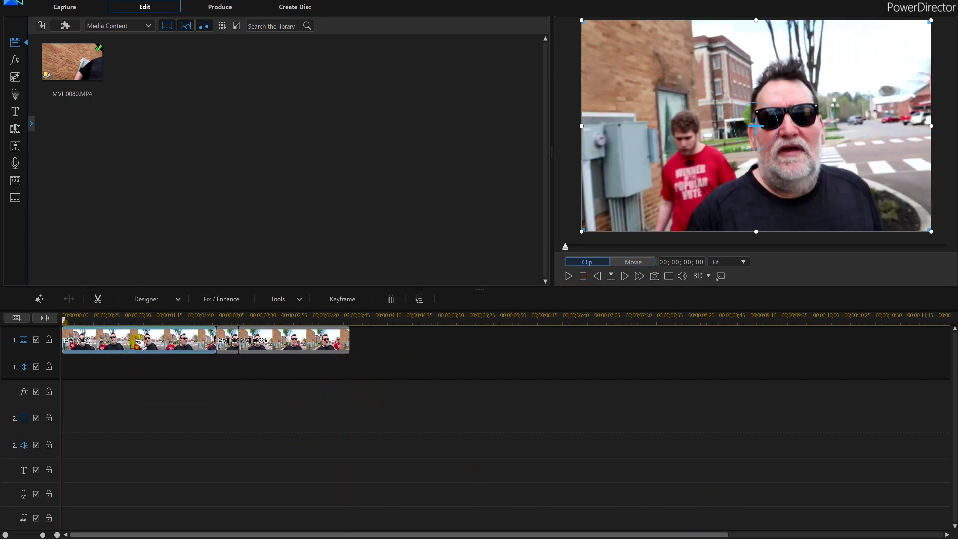
Launch Motion Tracker from Tools for the first MVI_0080 clip
left_click(278, 300)
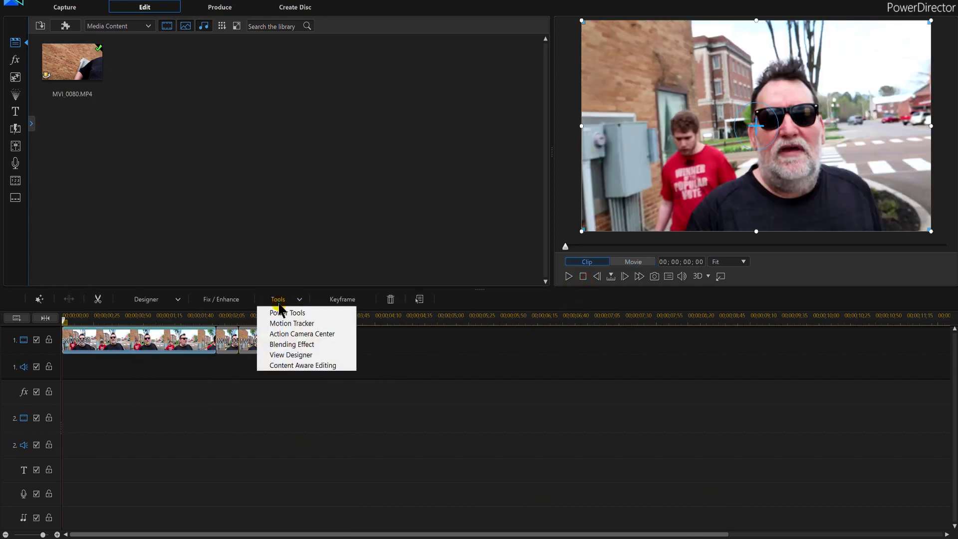
left_click(302, 327)
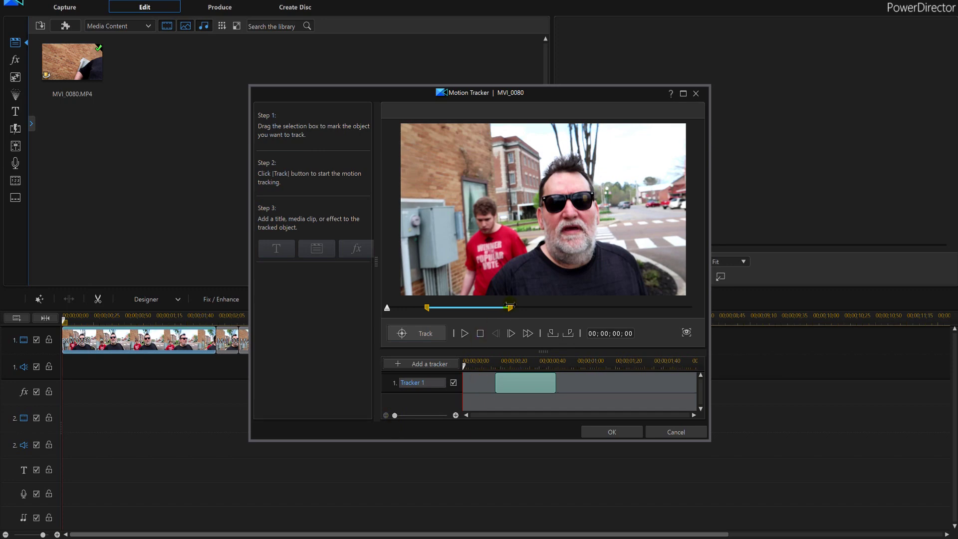
Extend Tracker 1 over the whole clip, preview it, and place the box on the background man's head
left_click_drag(428, 308, 386, 308)
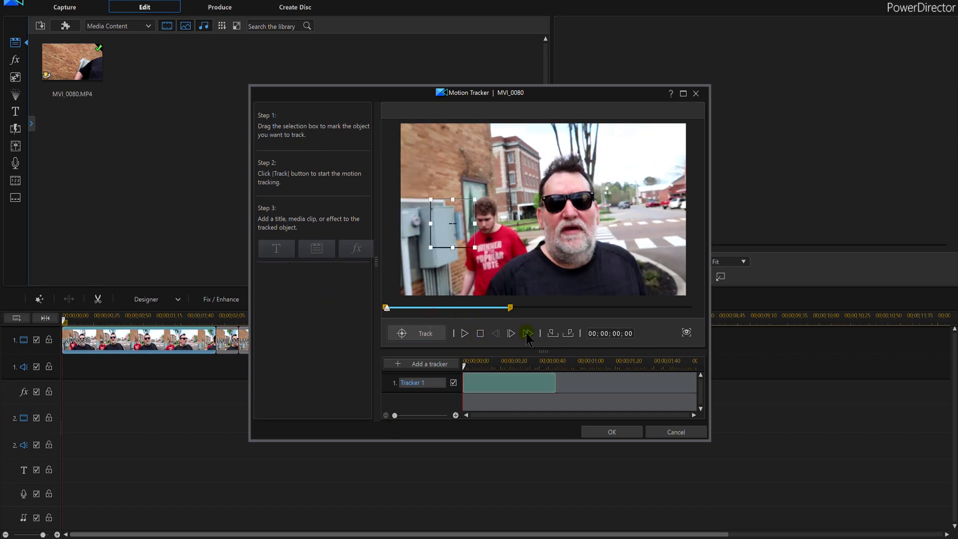
left_click(508, 314)
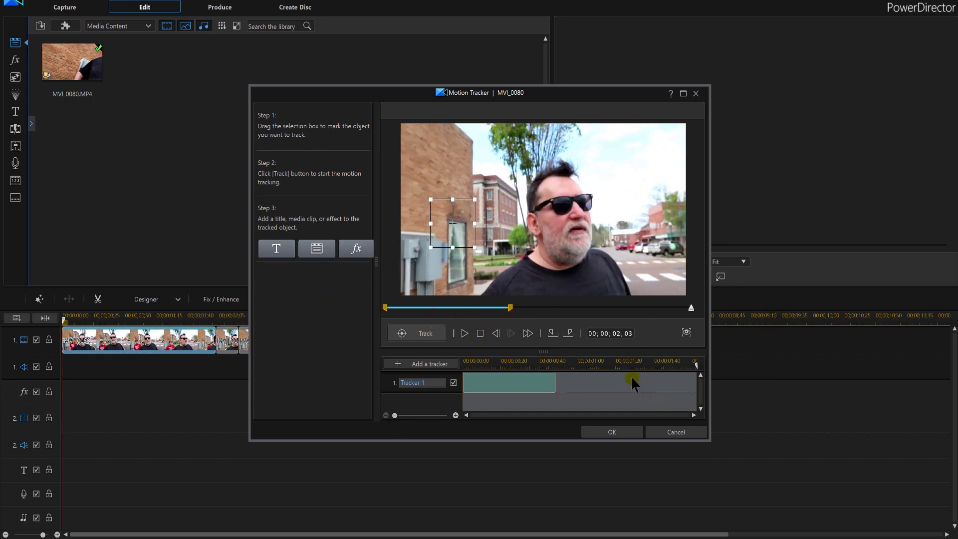
left_click(481, 335)
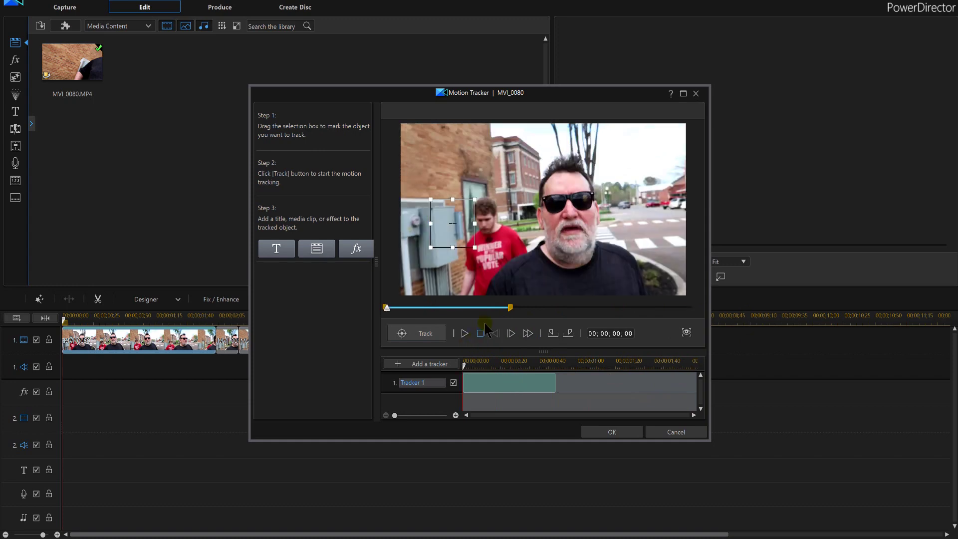
left_click(462, 333)
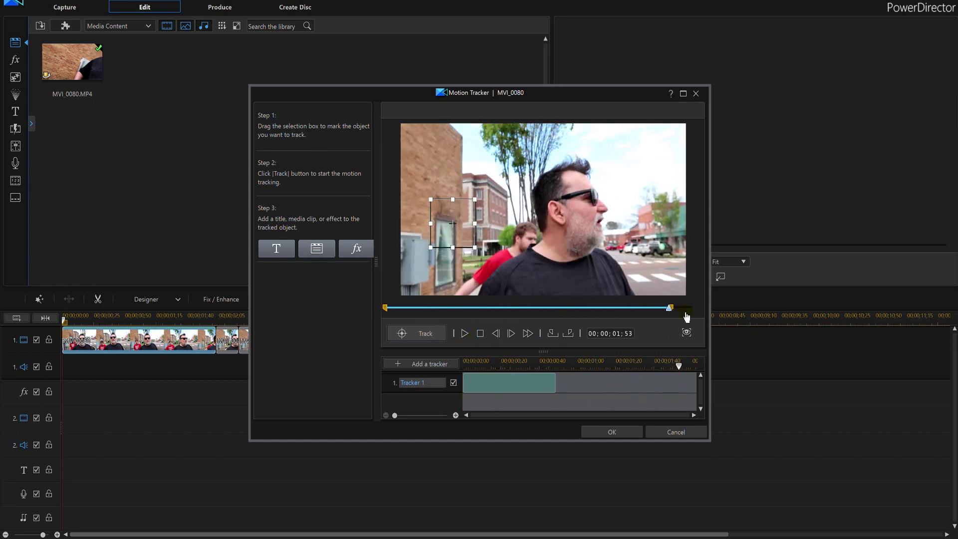
left_click(480, 333)
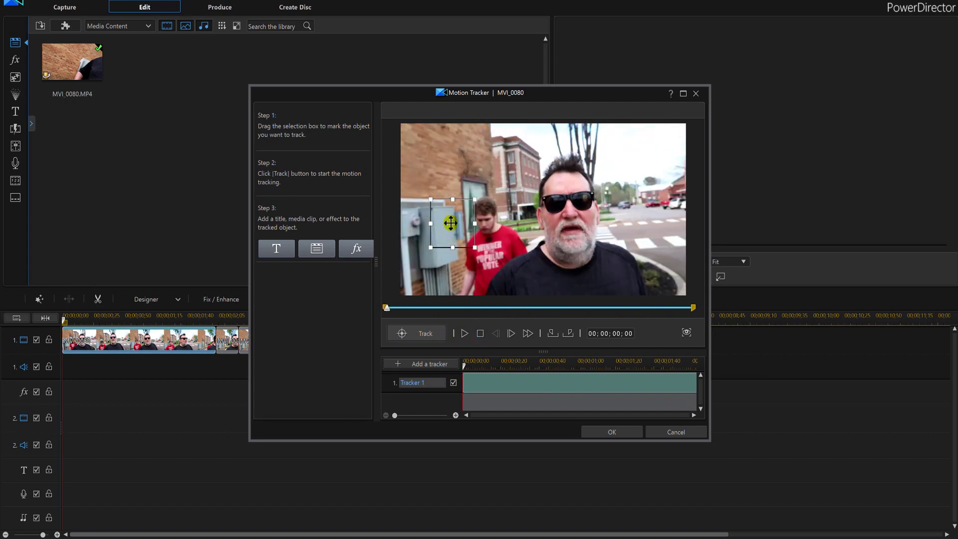
left_click_drag(455, 223, 485, 215)
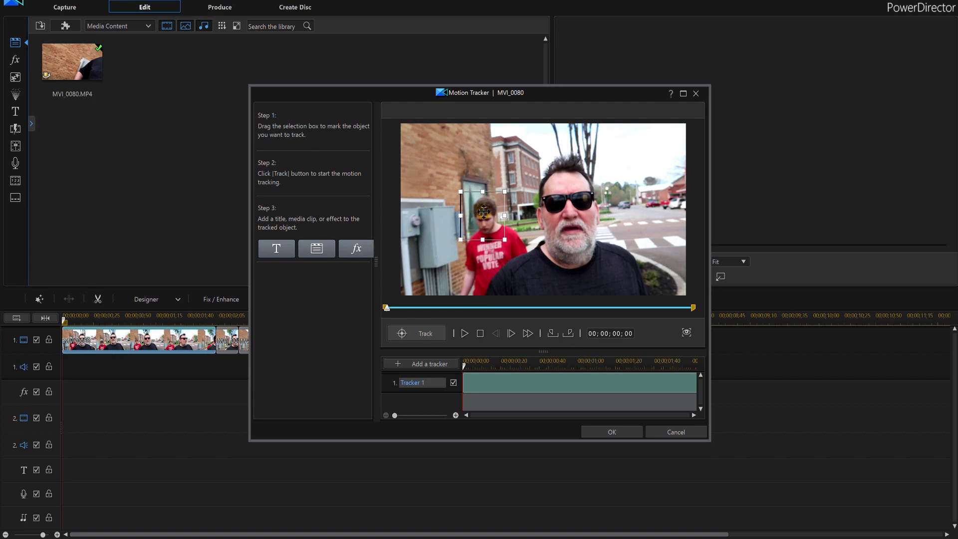
Change the tracked effect from Mosaic to Blur and resize the area over the face
left_click(361, 252)
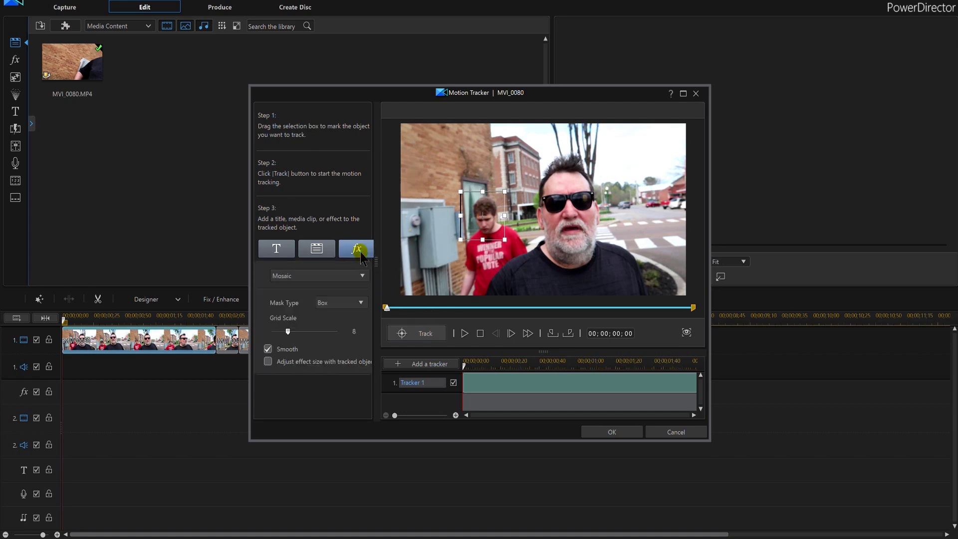
left_click(298, 278)
left_click(281, 304)
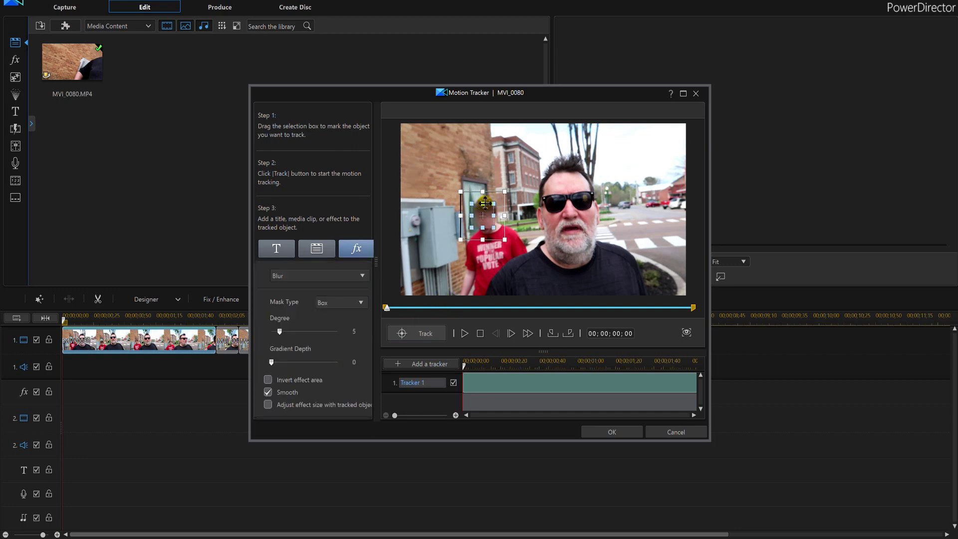
left_click_drag(483, 203, 496, 215)
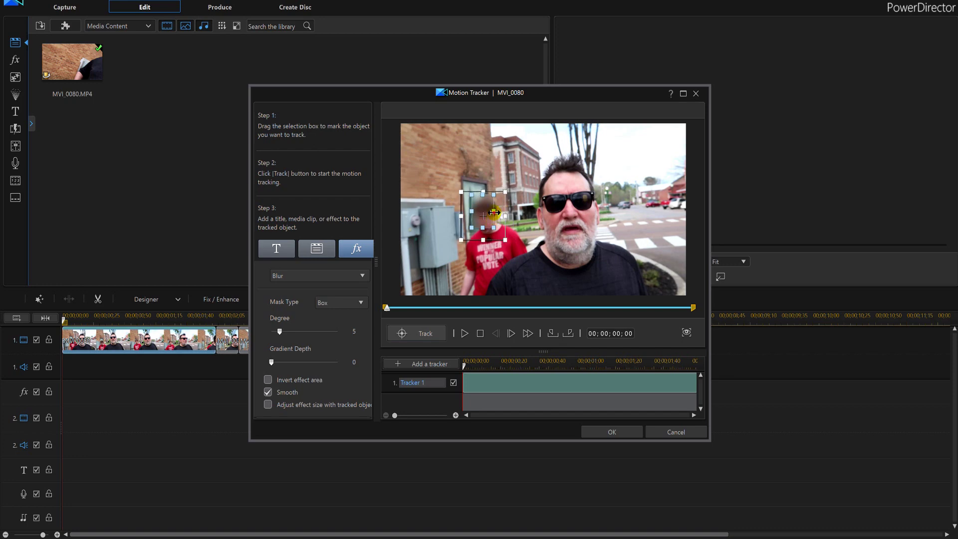
left_click_drag(494, 213, 480, 235)
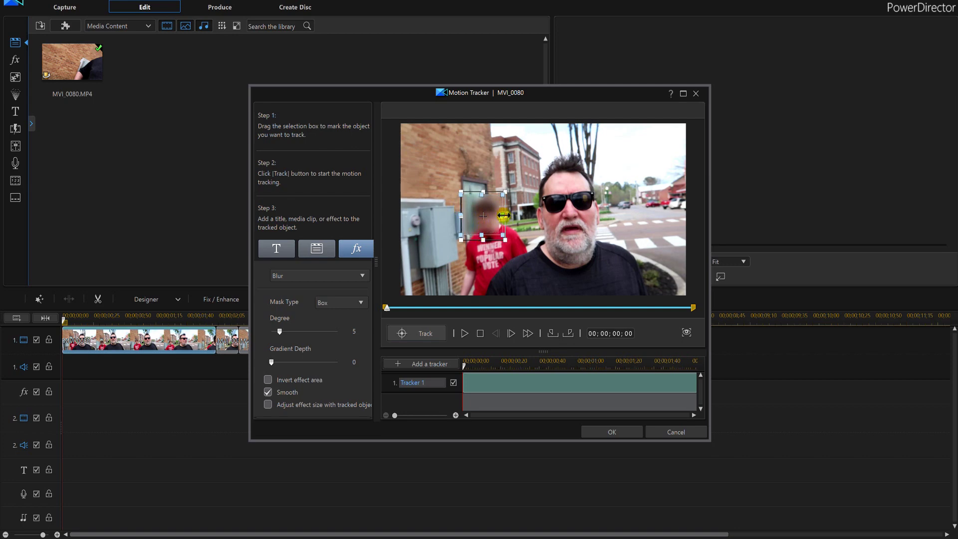
Keep the Box mask, set blur Degree to 15, and blur inside the box only
left_click(342, 306)
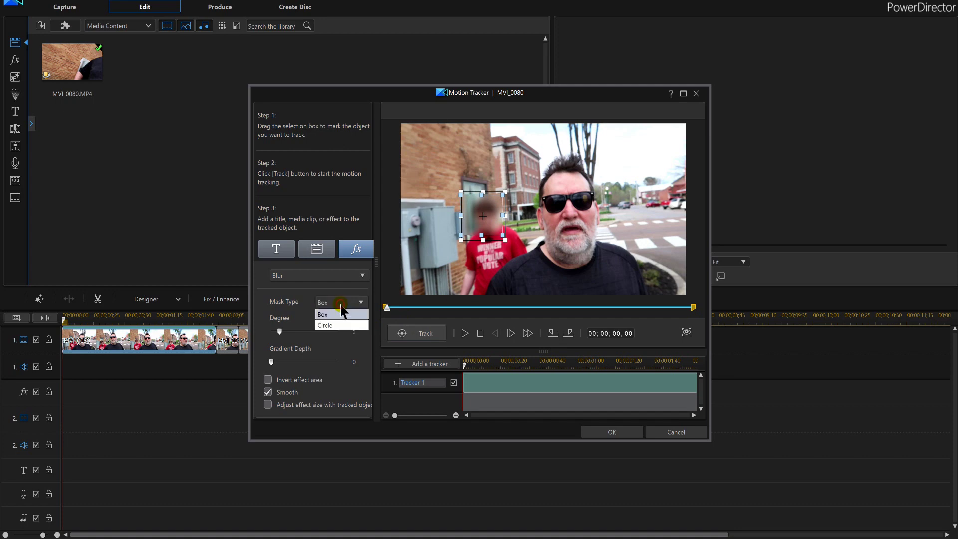
left_click(341, 313)
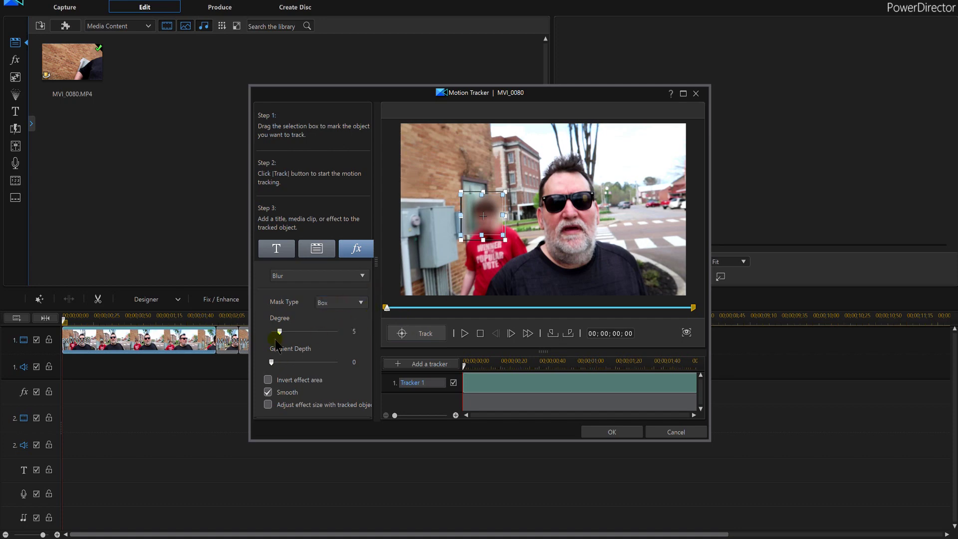
left_click_drag(286, 337, 312, 341)
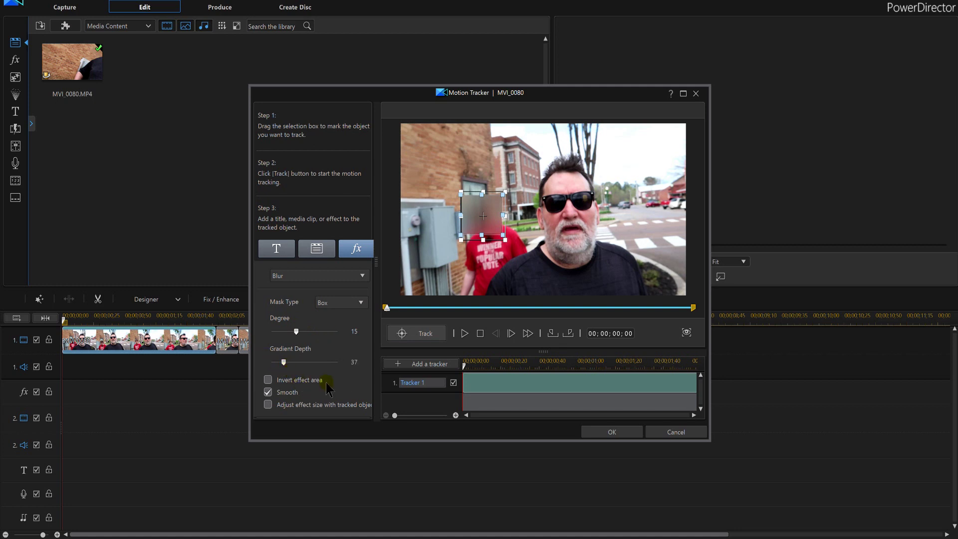
left_click(268, 380)
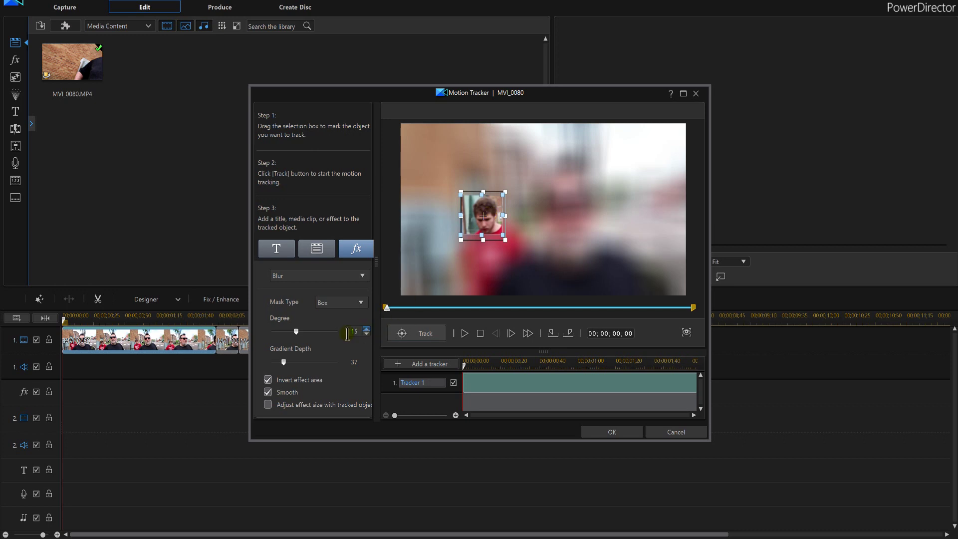
left_click(267, 380)
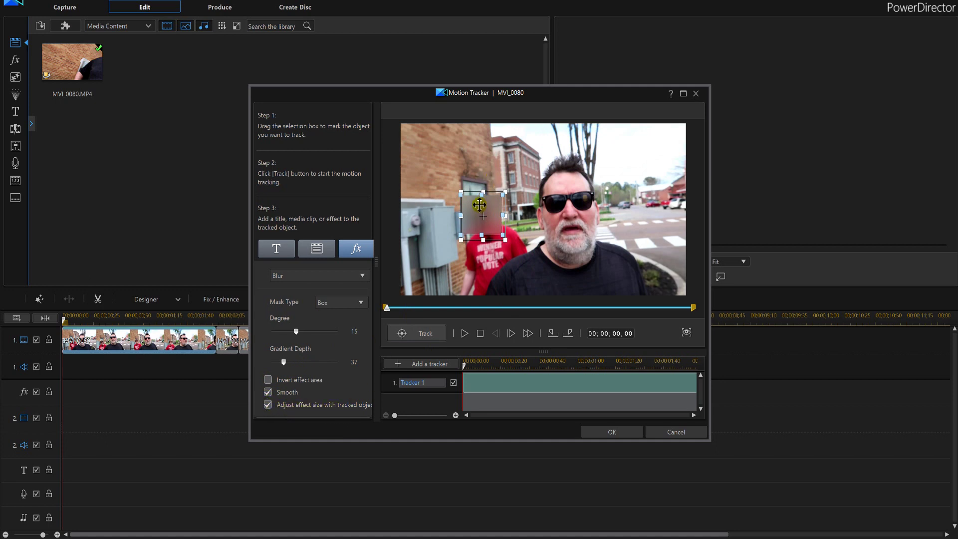
Track the blur through the first clip, apply it, and play back the result
left_click(420, 338)
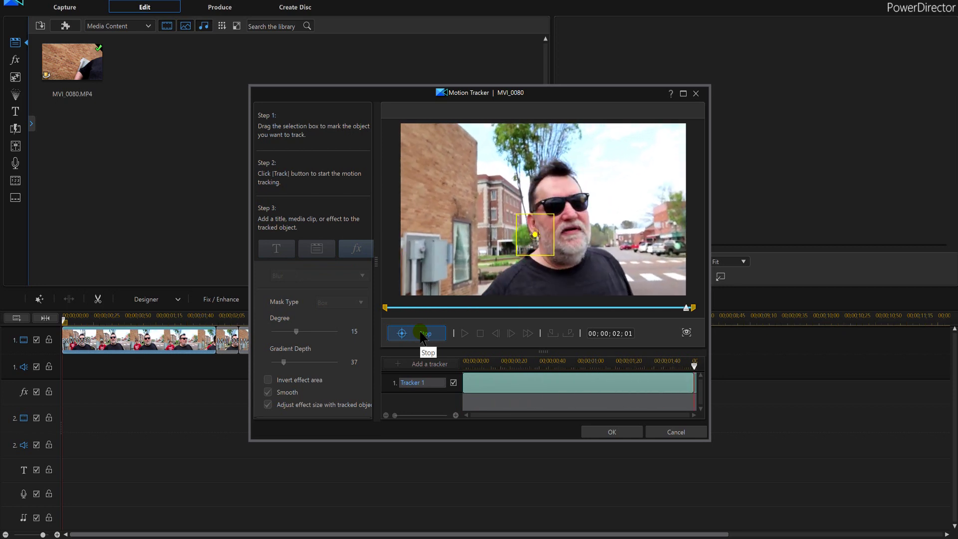
left_click(612, 432)
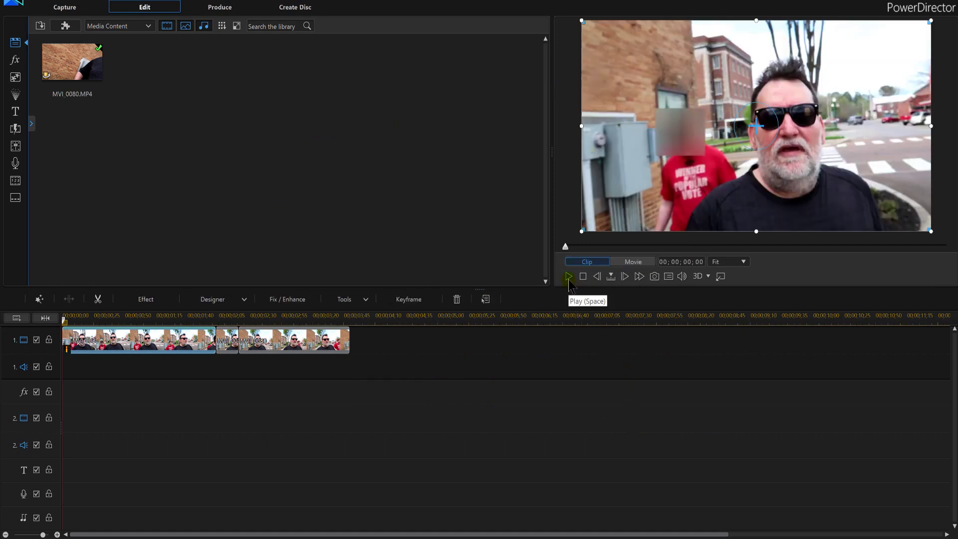
left_click(569, 280)
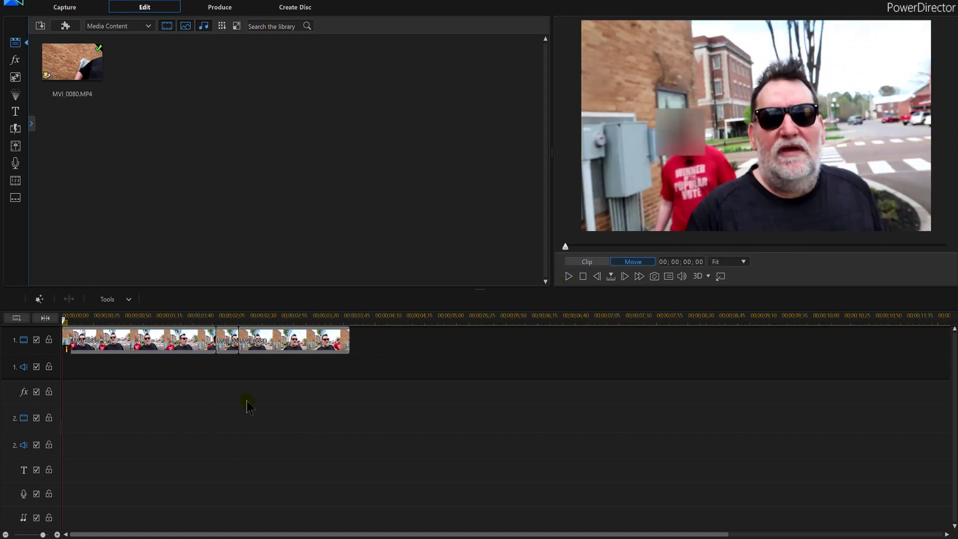
left_click(229, 349)
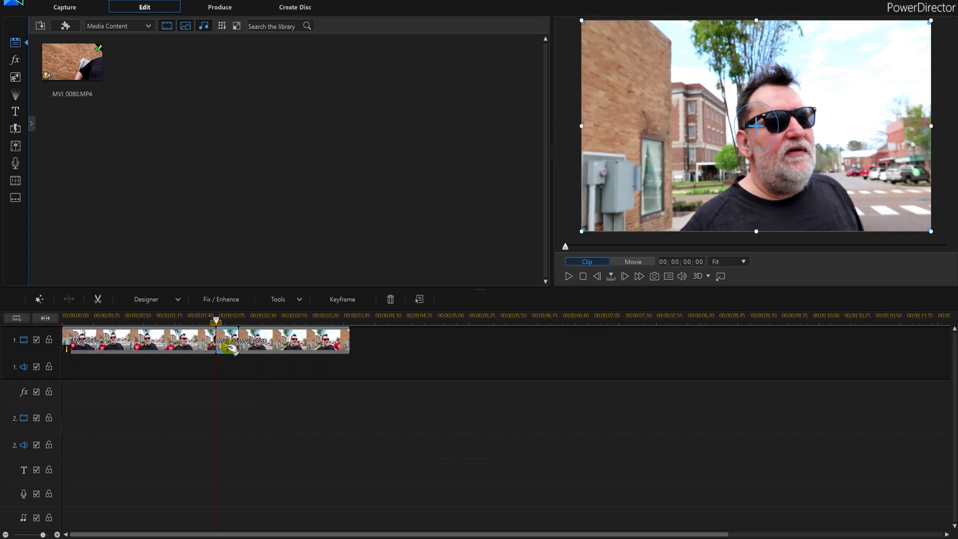
Open Motion Tracker on the middle clip and move the box onto the background face
left_click(282, 299)
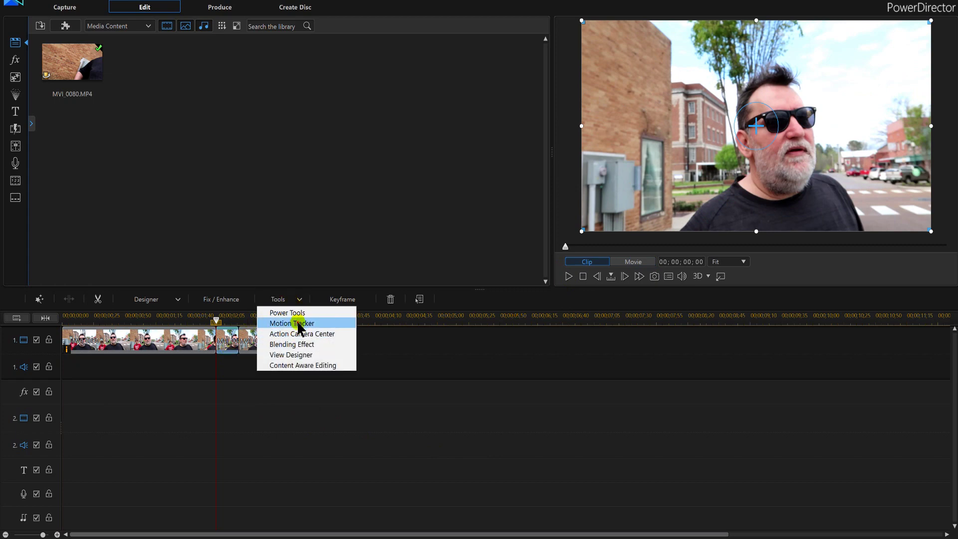
left_click(294, 323)
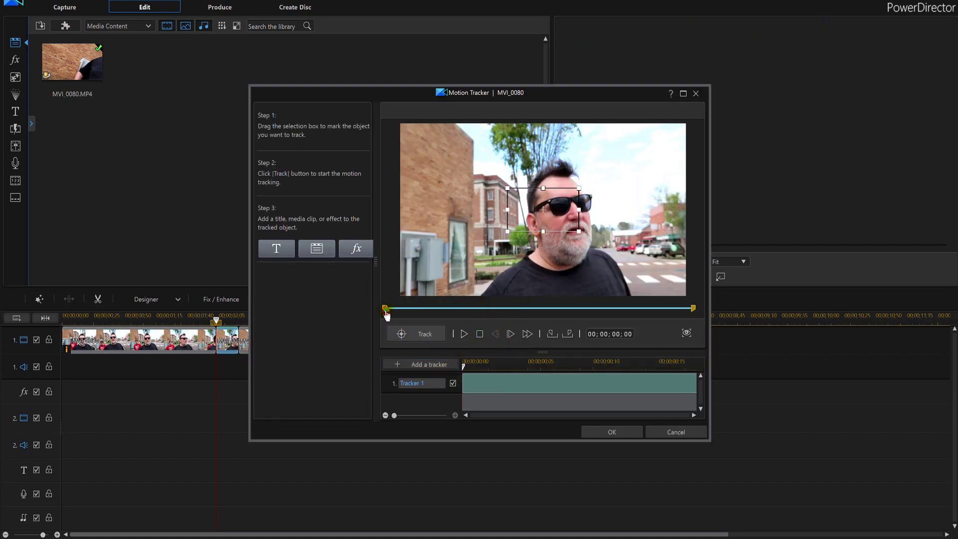
left_click_drag(393, 315, 365, 325)
left_click_drag(368, 101, 524, 124)
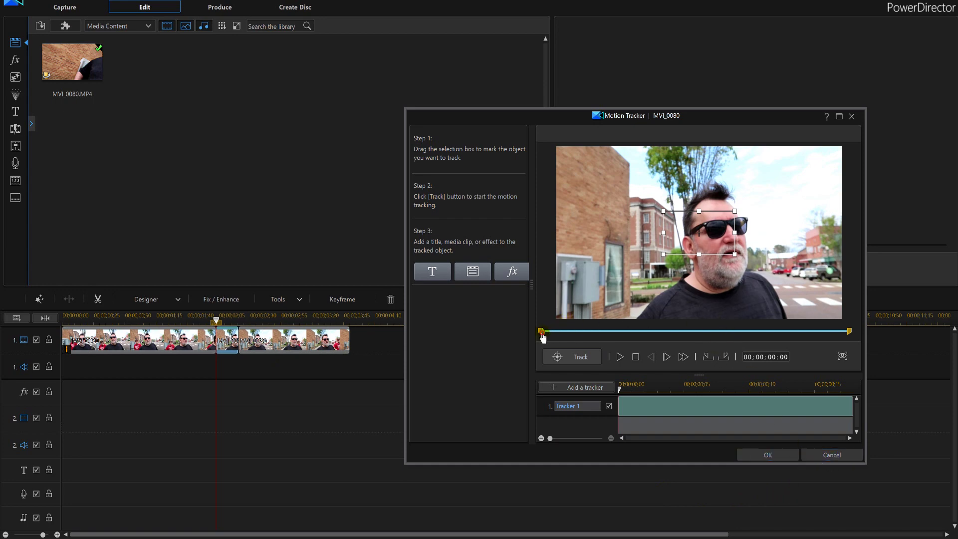
left_click_drag(543, 337, 803, 338)
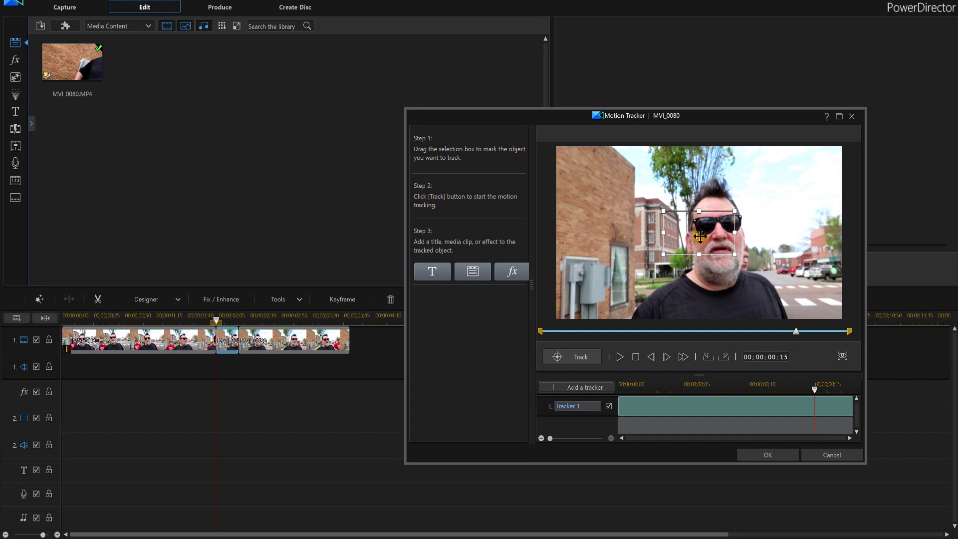
left_click_drag(700, 237, 755, 258)
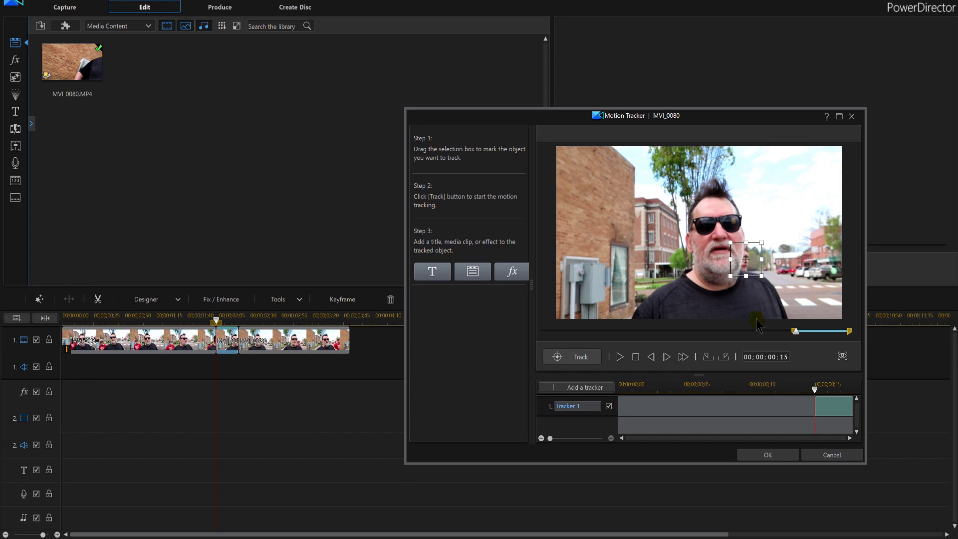
Add a Degree 9 Blur that resizes with the face, track it, and apply it
left_click(512, 271)
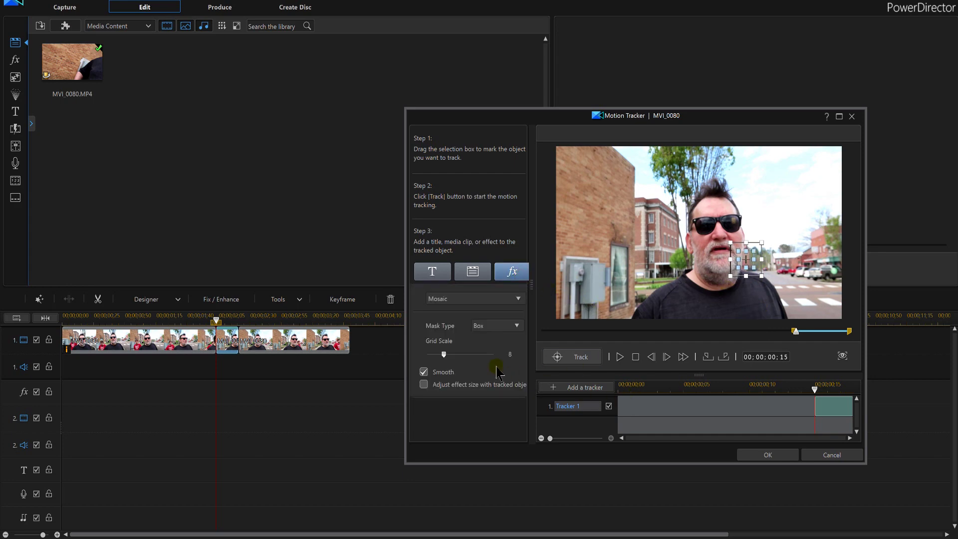
left_click(451, 298)
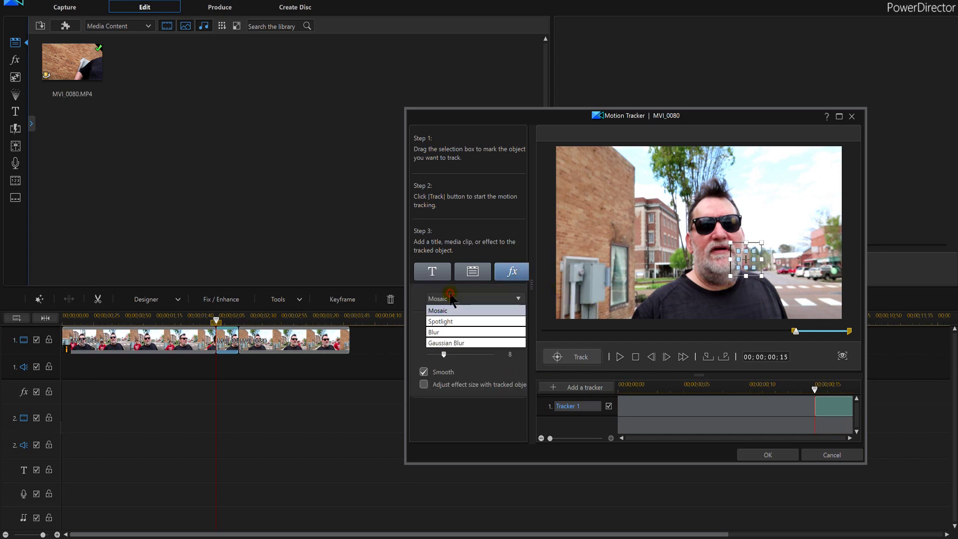
left_click(449, 332)
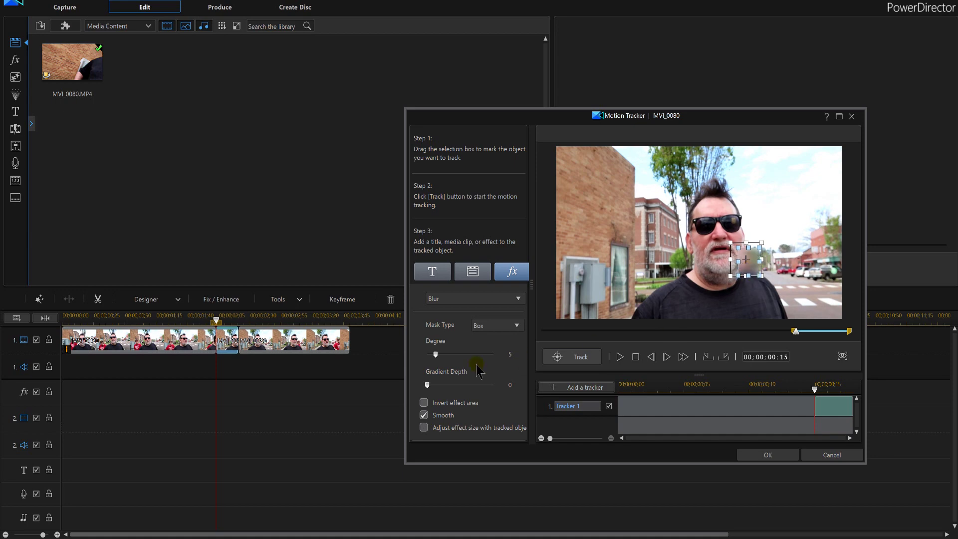
left_click_drag(435, 355, 442, 354)
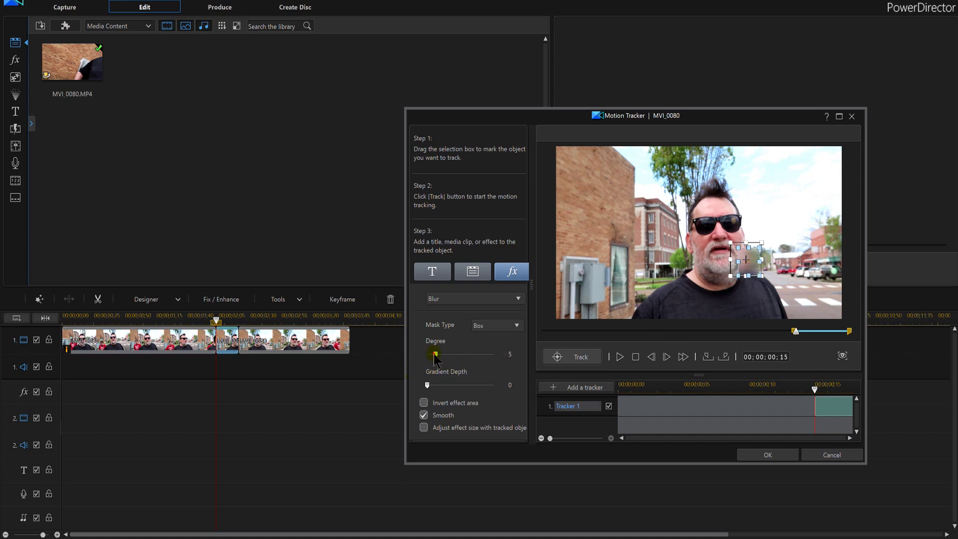
left_click(424, 427)
left_click(565, 358)
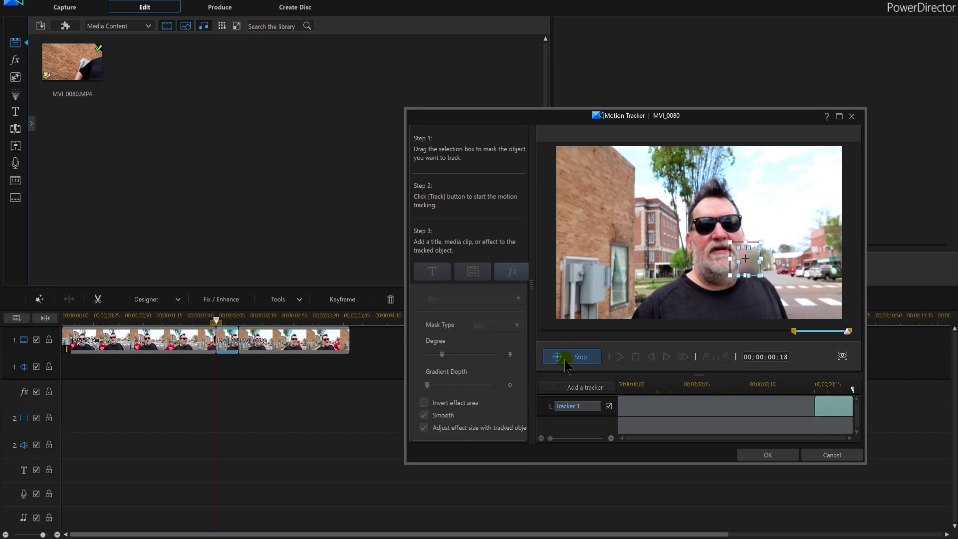
left_click(754, 455)
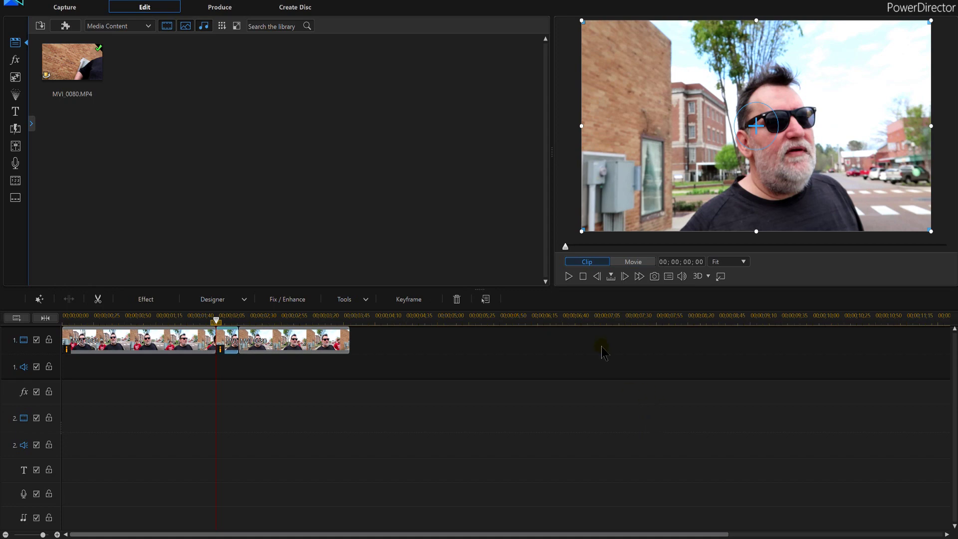
left_click(568, 275)
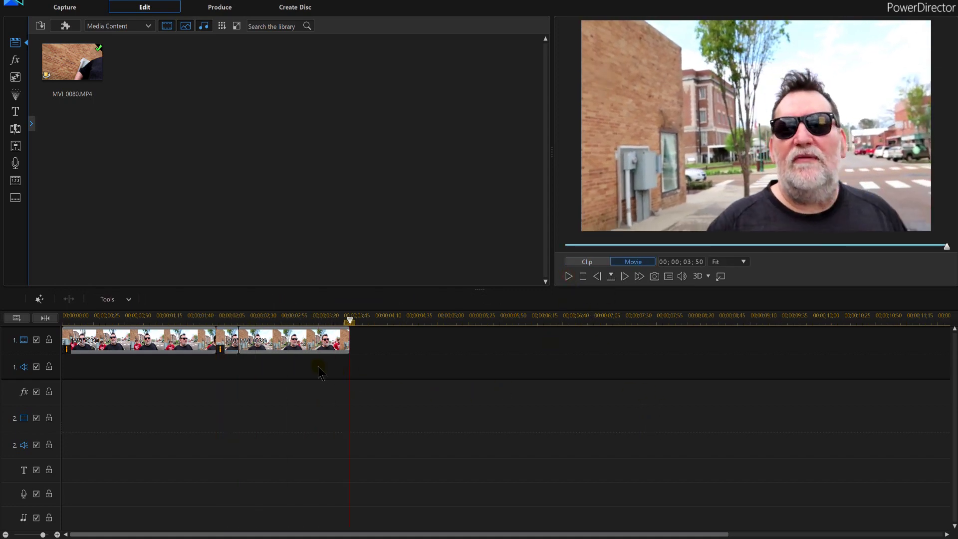
Open Motion Tracker on the third clip and fit a small box below the sunglasses
left_click(314, 341)
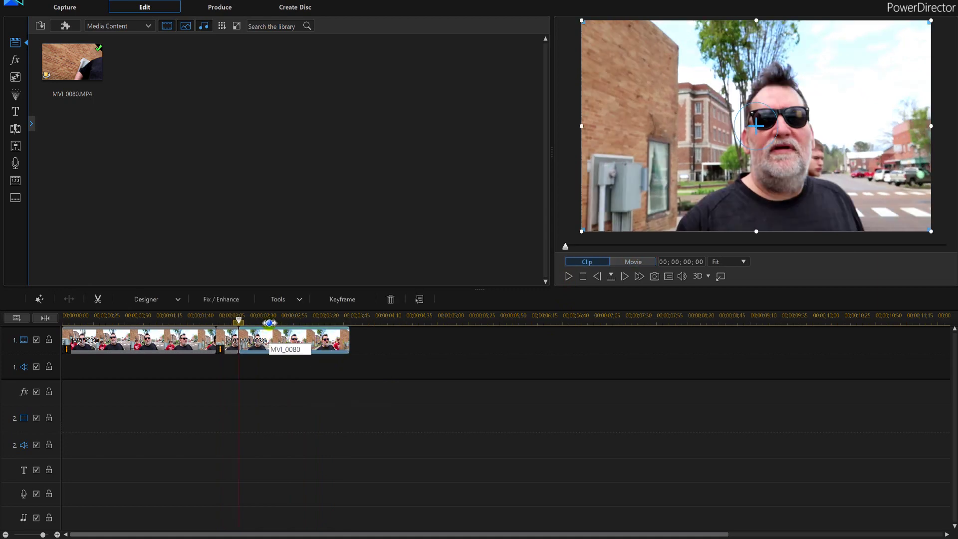
left_click(278, 299)
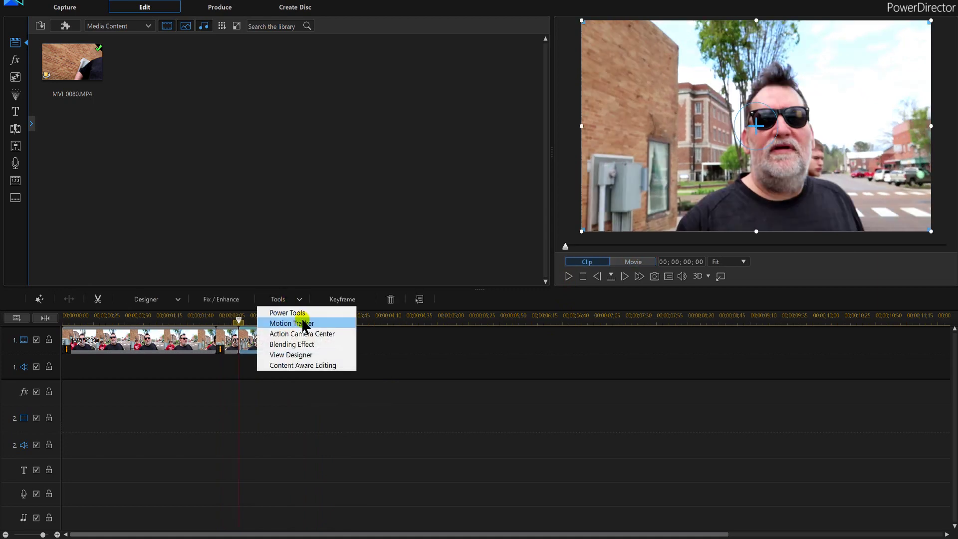
left_click(300, 323)
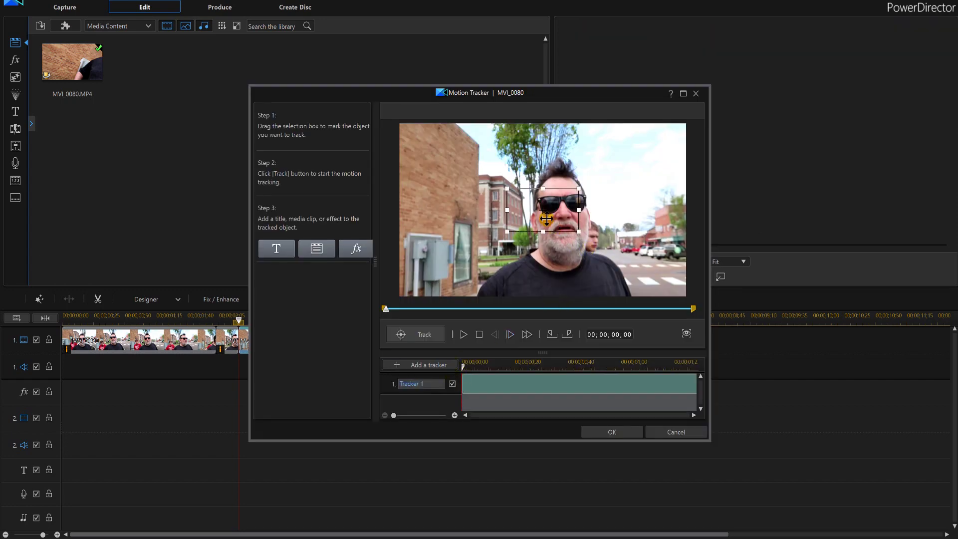
left_click_drag(543, 210, 592, 236)
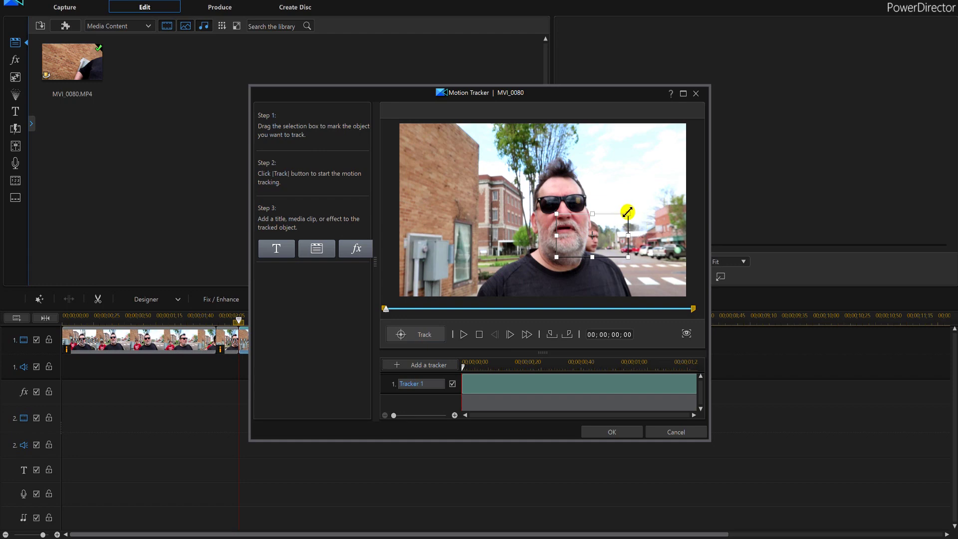
left_click_drag(623, 216, 591, 236)
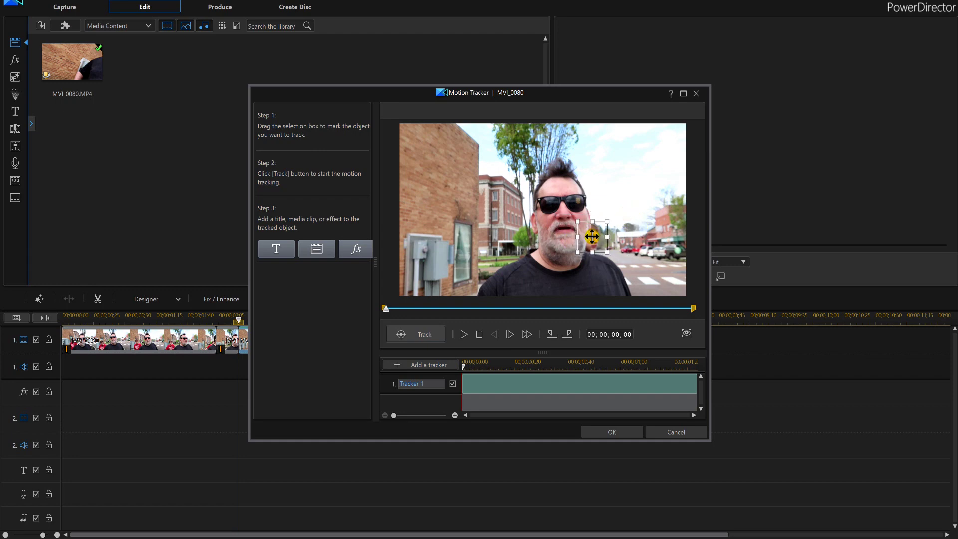
Add a Degree 14 Blur over the face, track it, and apply it
left_click(356, 249)
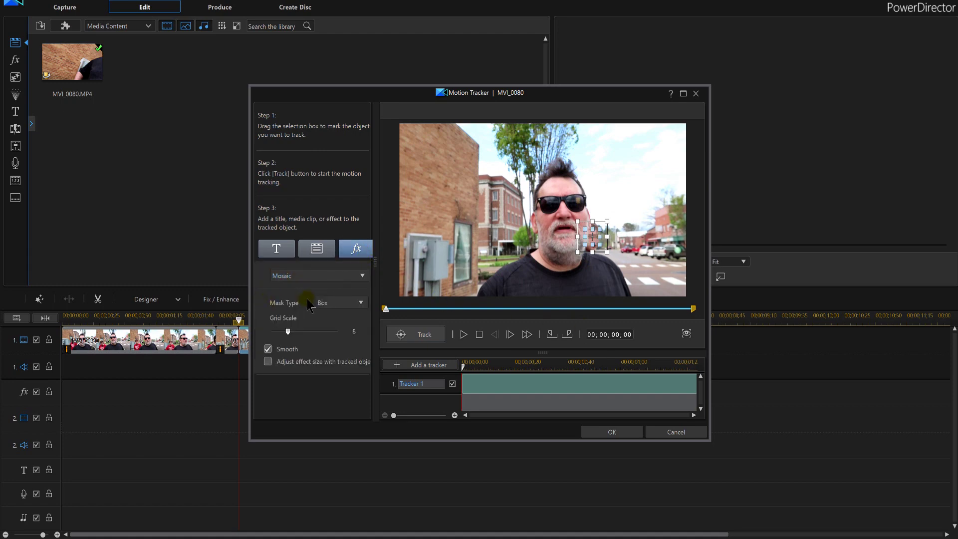
left_click(301, 275)
left_click(284, 309)
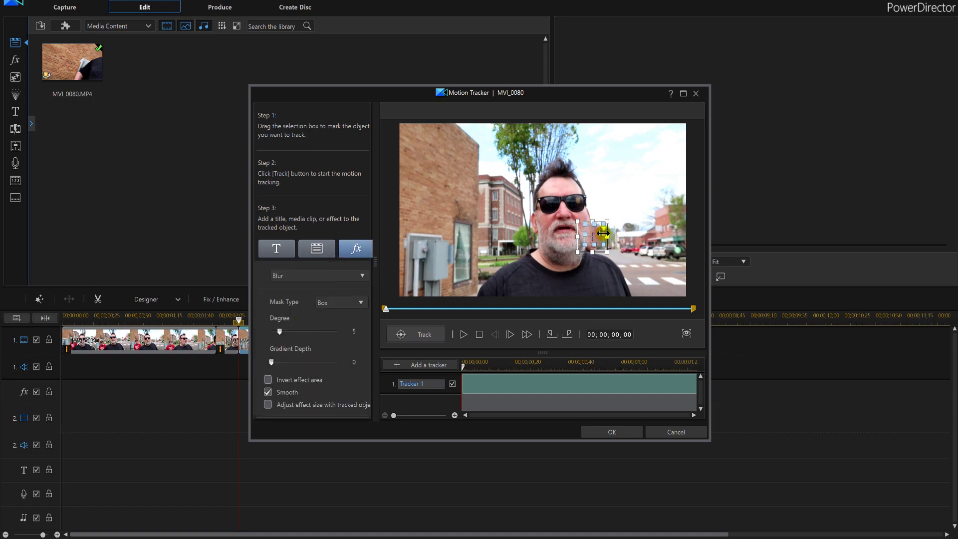
left_click_drag(595, 243, 594, 250)
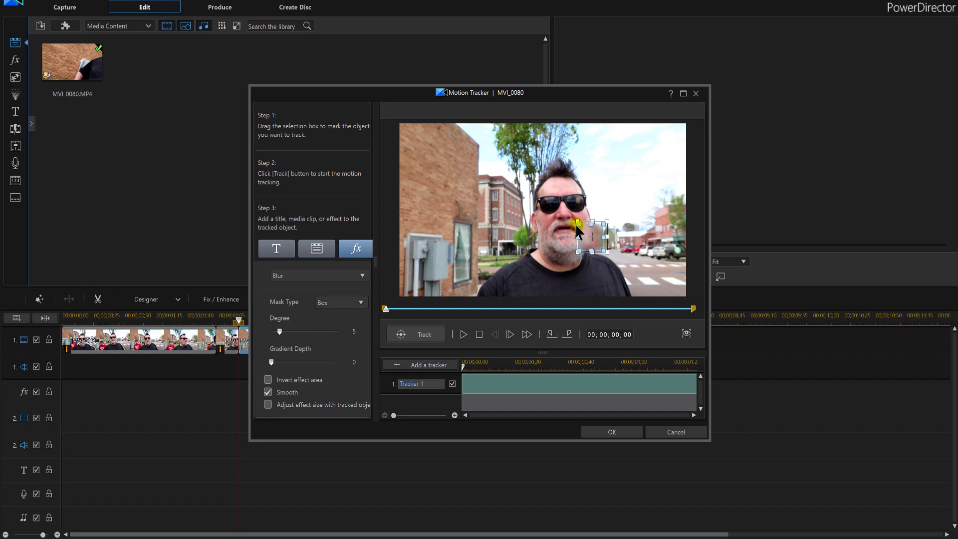
left_click_drag(284, 334, 297, 333)
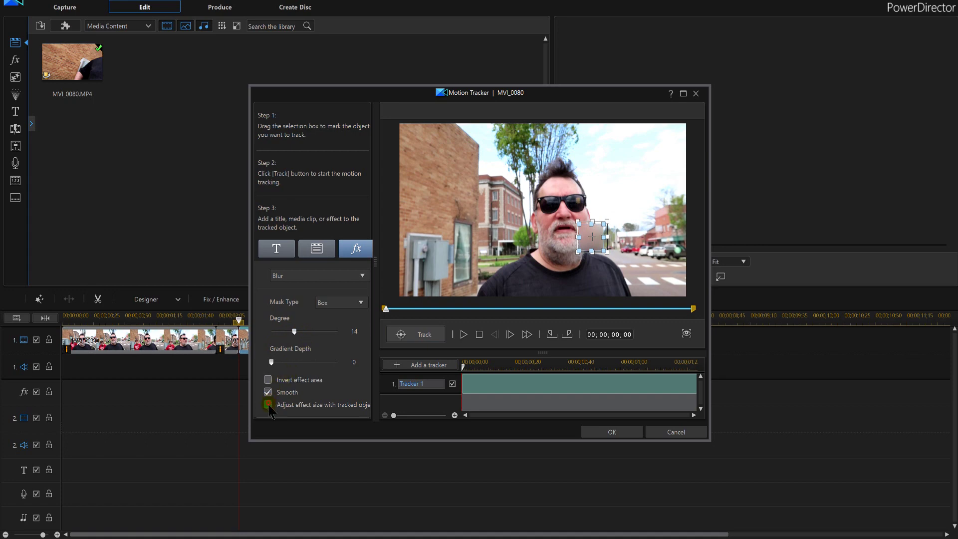
left_click(423, 335)
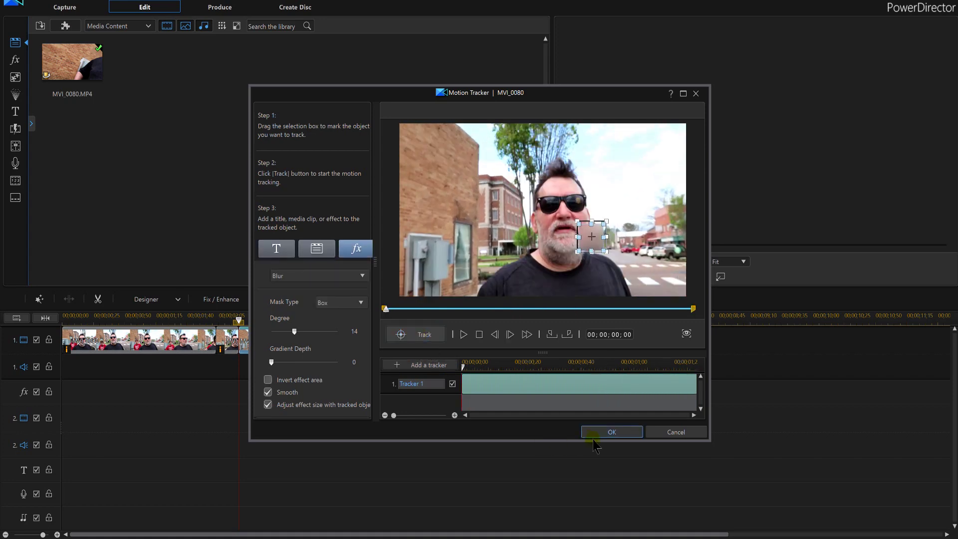
left_click(621, 434)
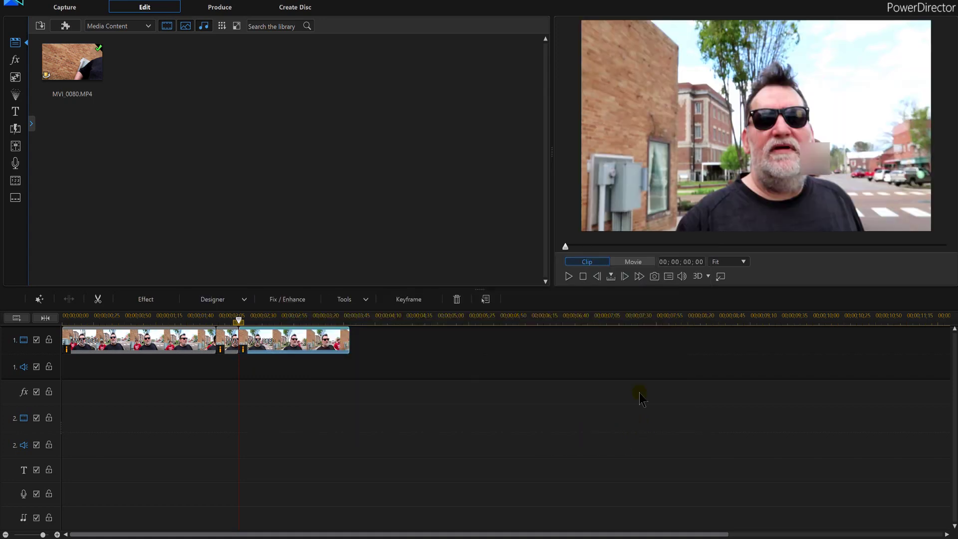
left_click(583, 278)
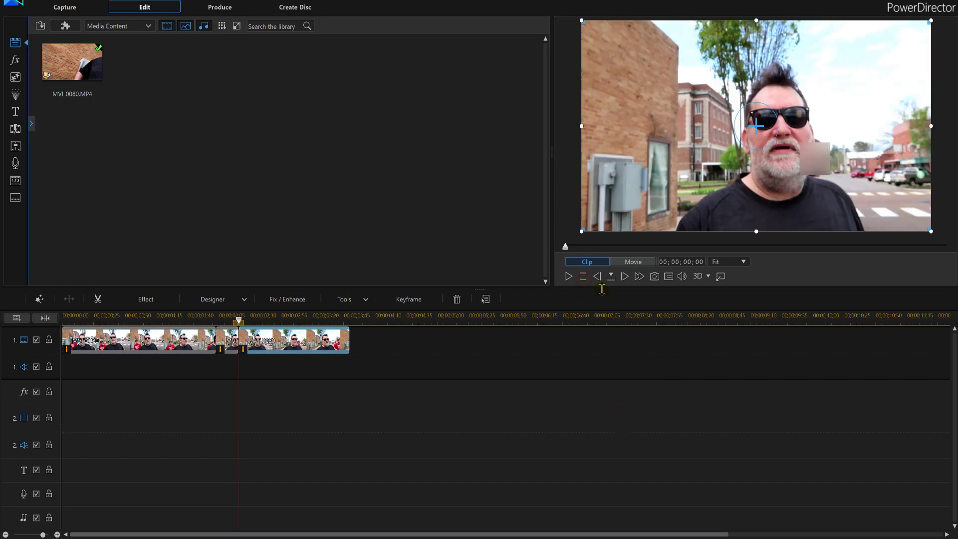
left_click(655, 275)
left_click(568, 276)
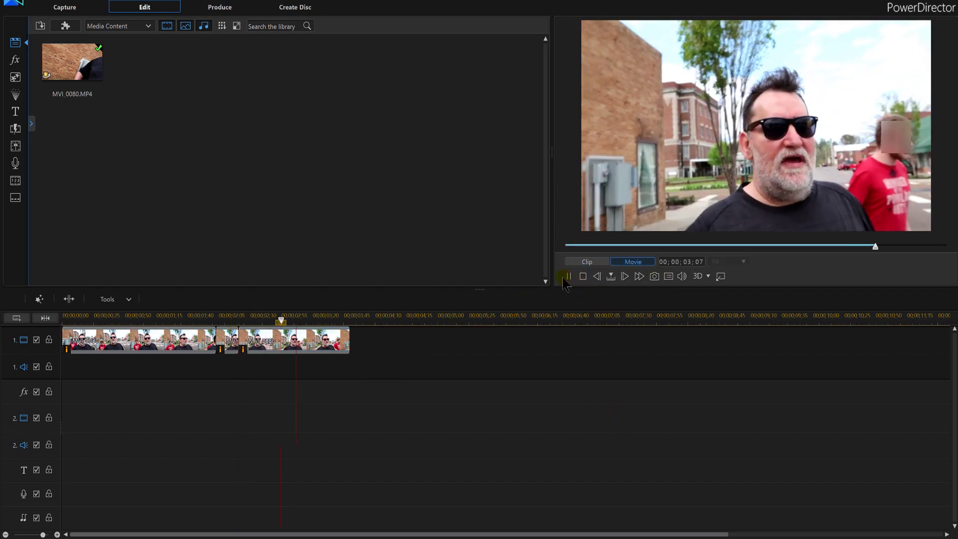
left_click(582, 277)
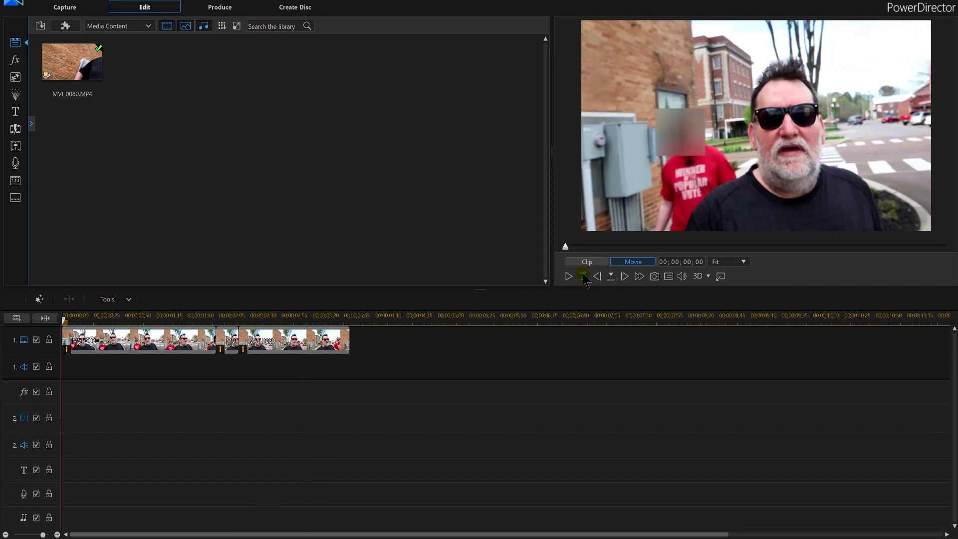
left_click(569, 278)
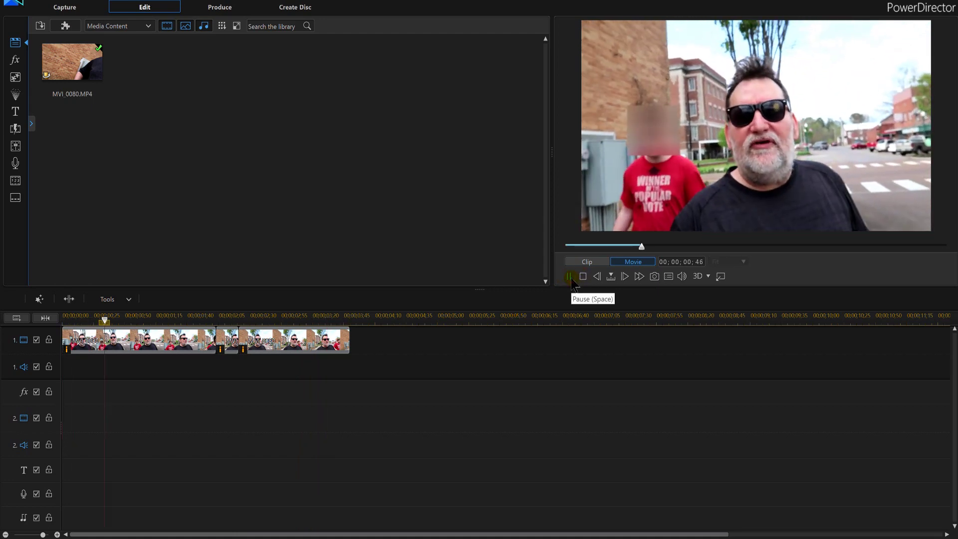